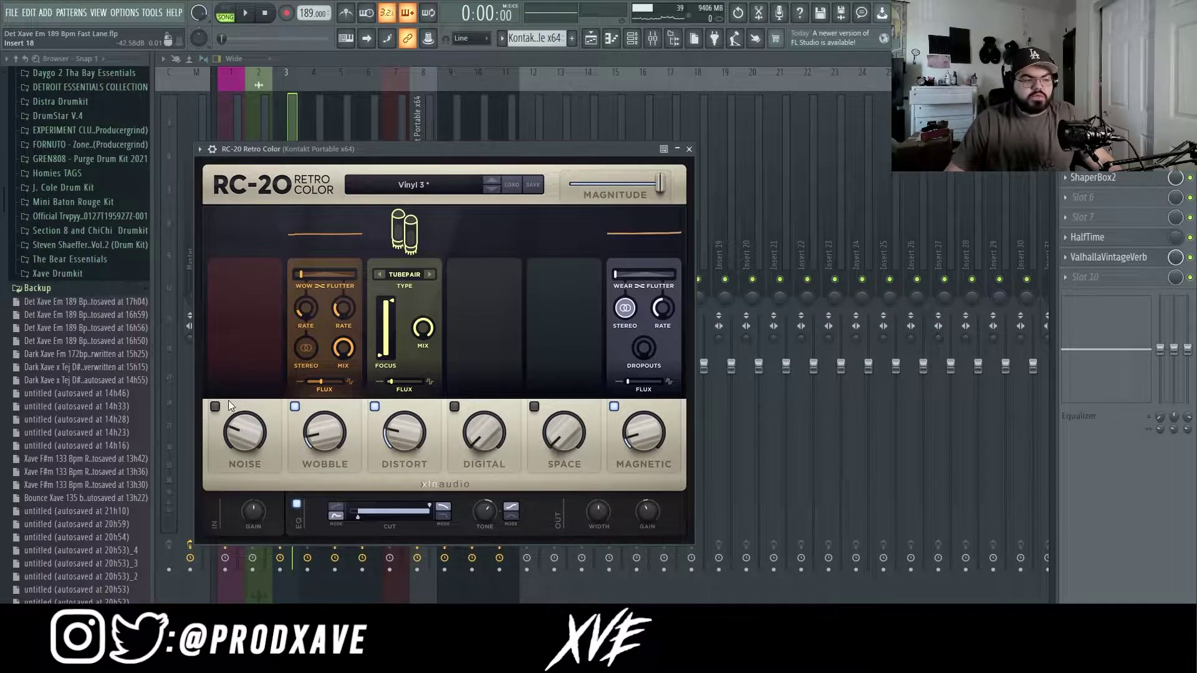
# - Review the RC-20 Retro Color, ShaperBox2, HalfTime and ValhallaVintageVerb effects on the Kontakt Portable x64 mixer insert
pyautogui.click(689, 149)
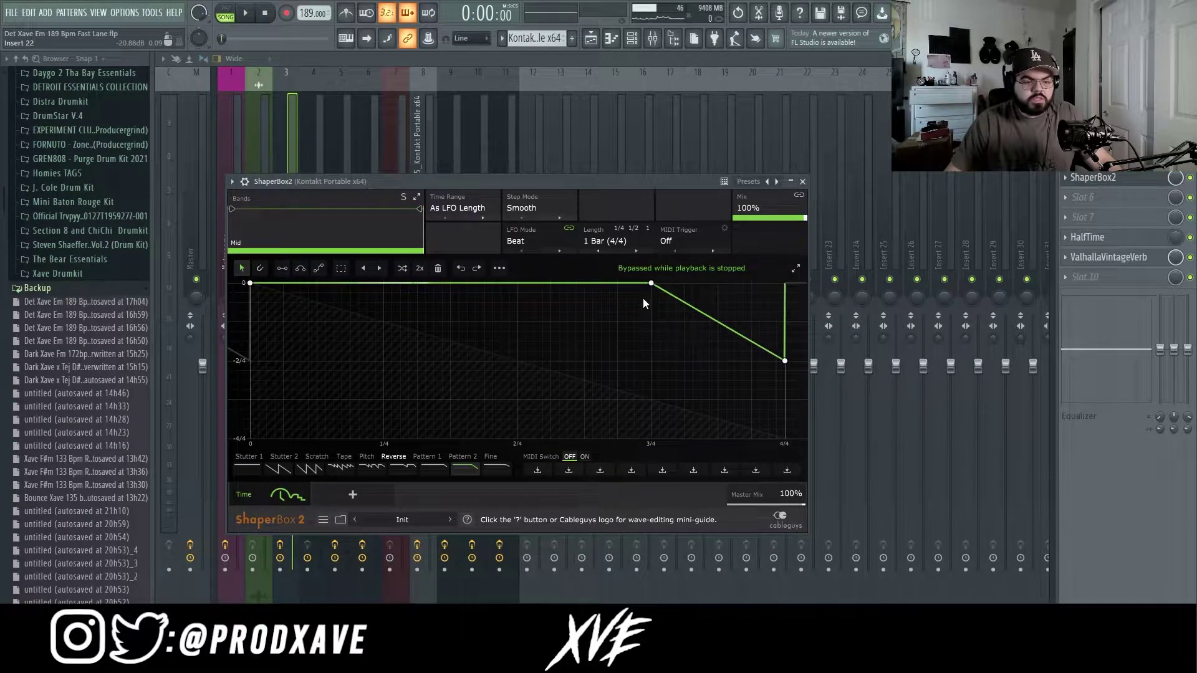
pyautogui.click(803, 182)
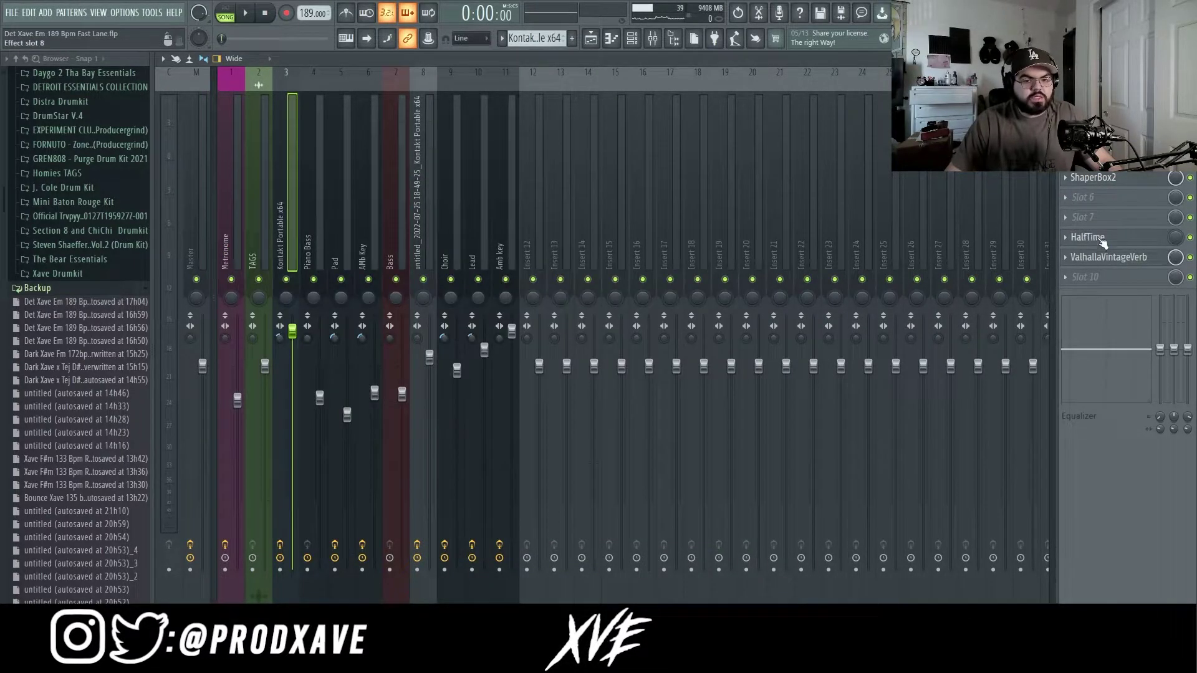
pyautogui.click(1095, 240)
pyautogui.click(1104, 261)
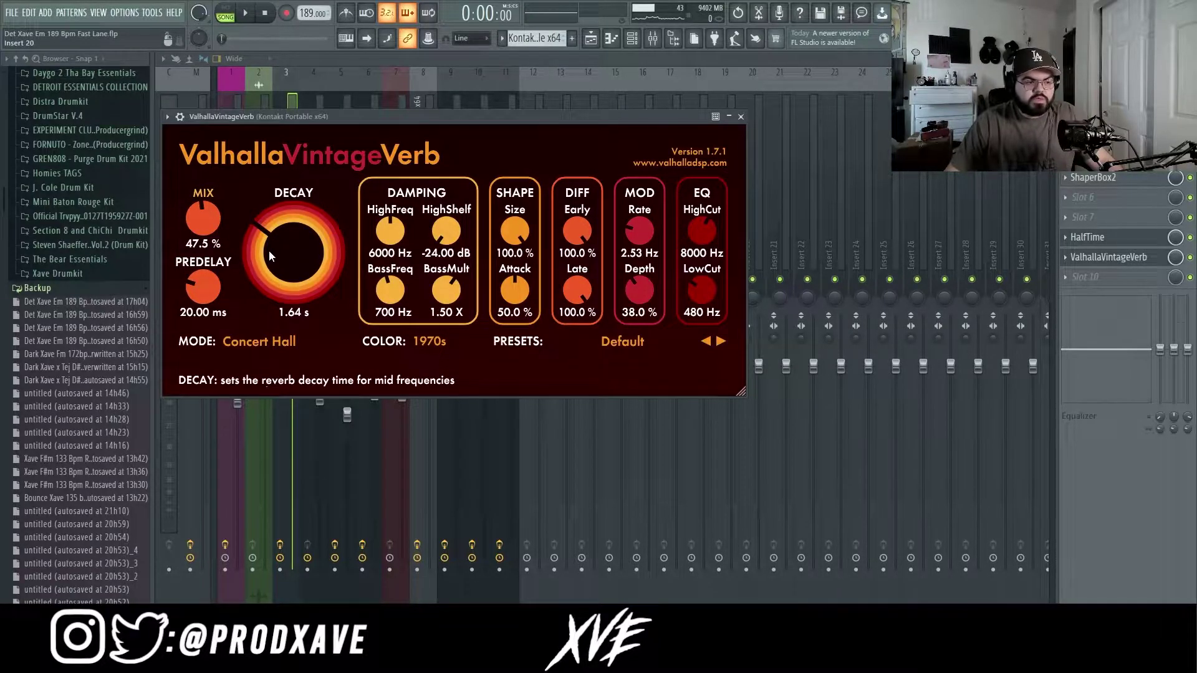
pyautogui.click(741, 117)
# - Open the Piano Bass clip in the playlist, and play the rendered Kontakt Portable audio on the first track
pyautogui.press('F5')
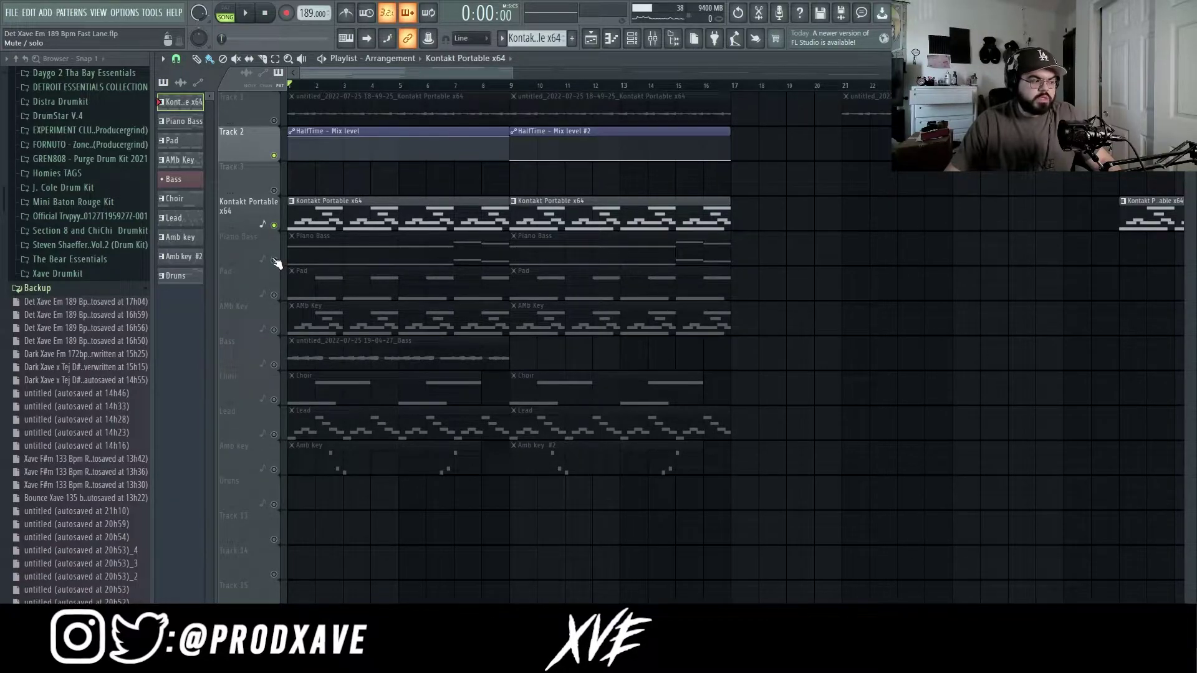
pyautogui.doubleClick(324, 247)
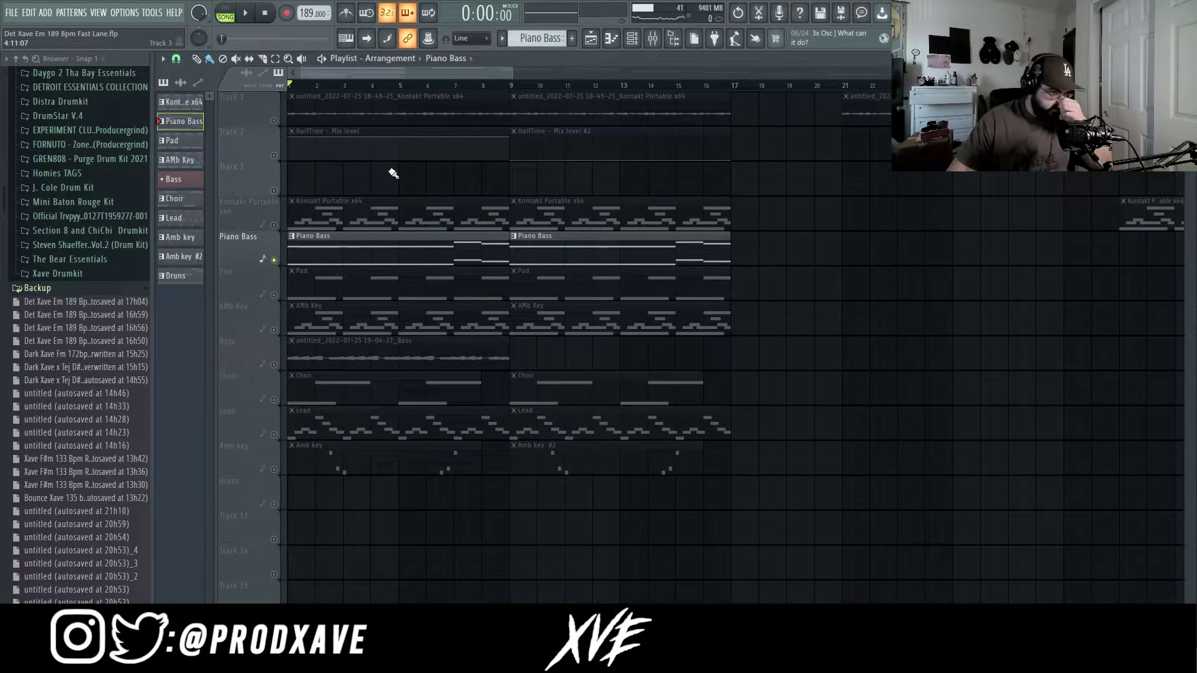
pyautogui.click(264, 123)
pyautogui.press('space')
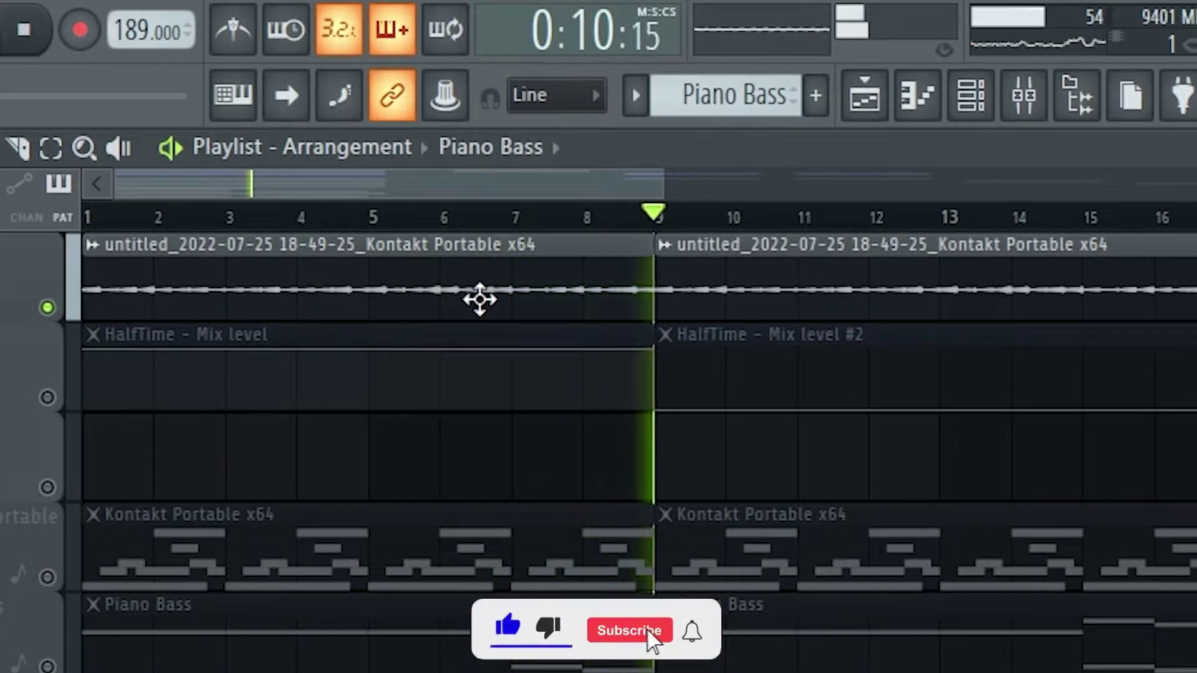
pyautogui.press('space')
# - Review the Portal, Parametric EQ 2, Tremolator, HalfTime and ValhallaVintageVerb effects on the rendered Kontakt Portable audio's mixer insert
pyautogui.doubleClick(478, 299)
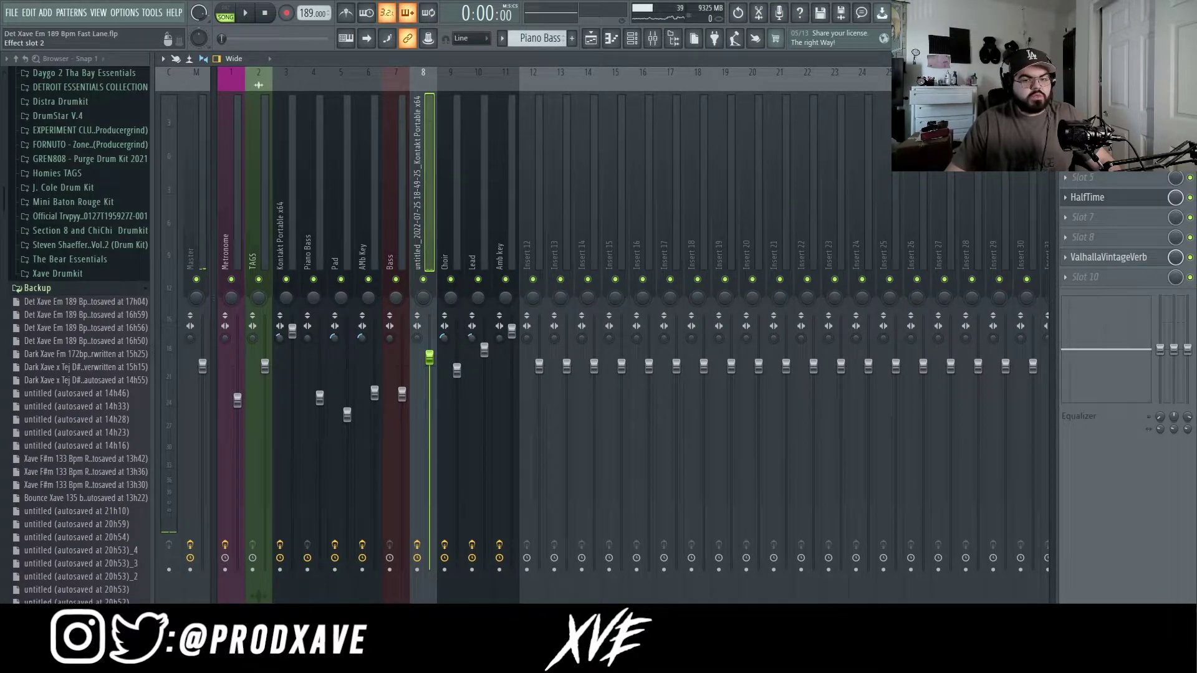
pyautogui.click(1097, 118)
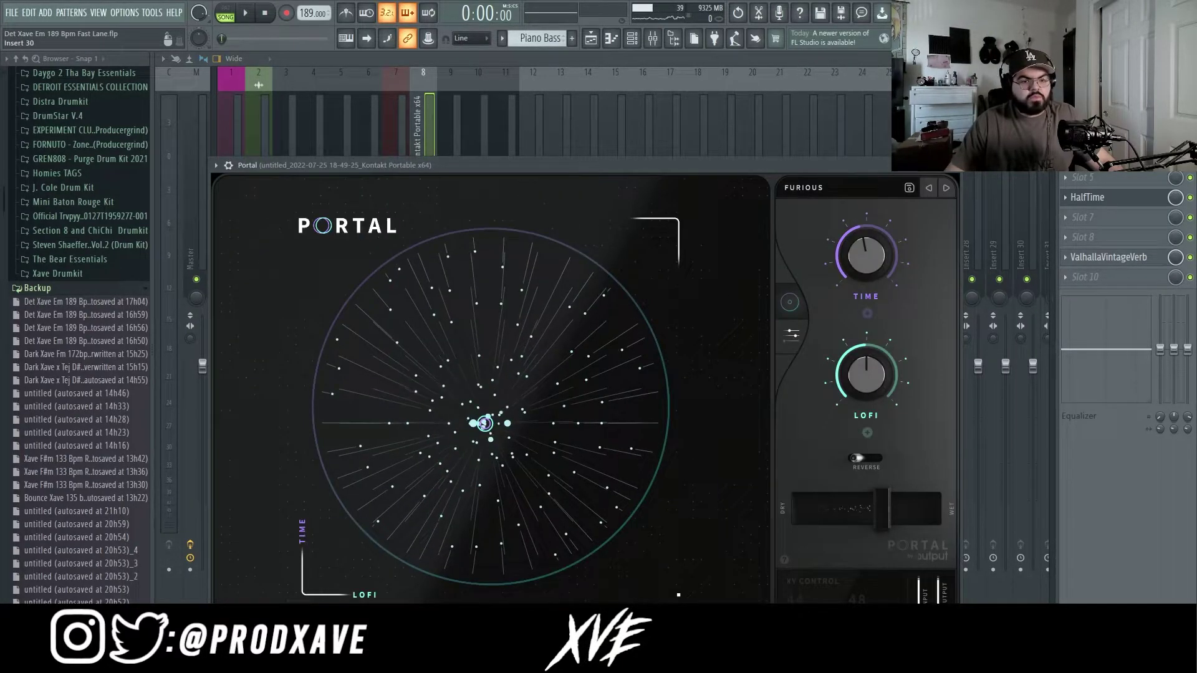
pyautogui.press('Escape')
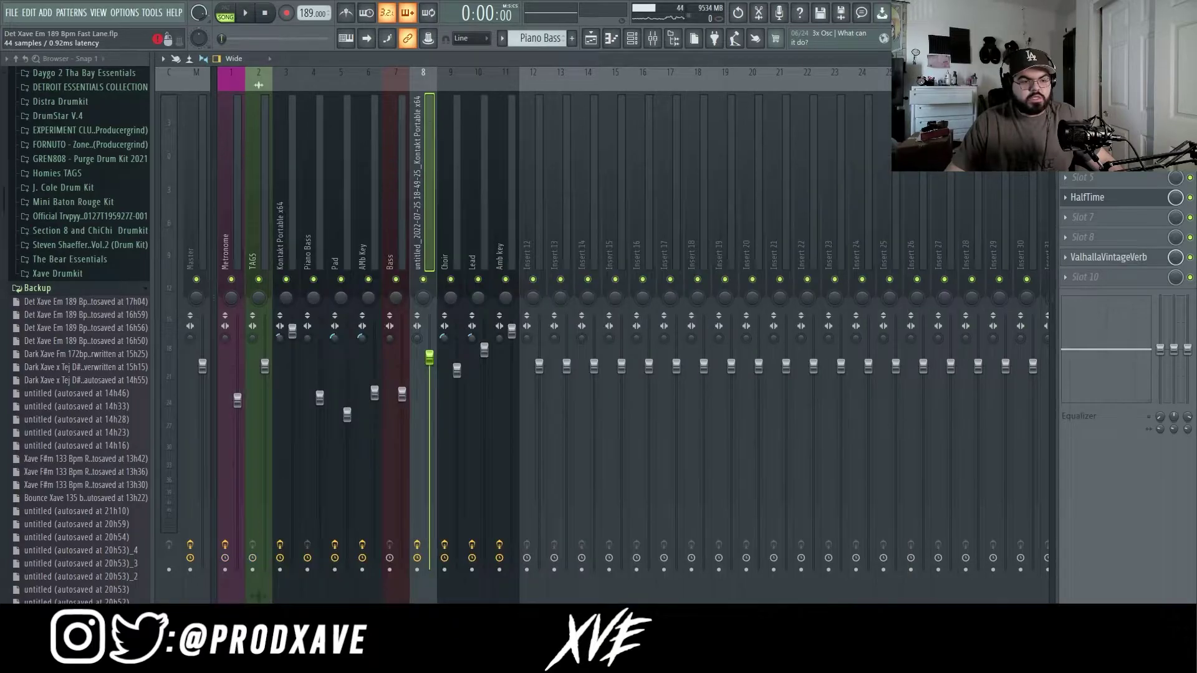
pyautogui.click(1097, 137)
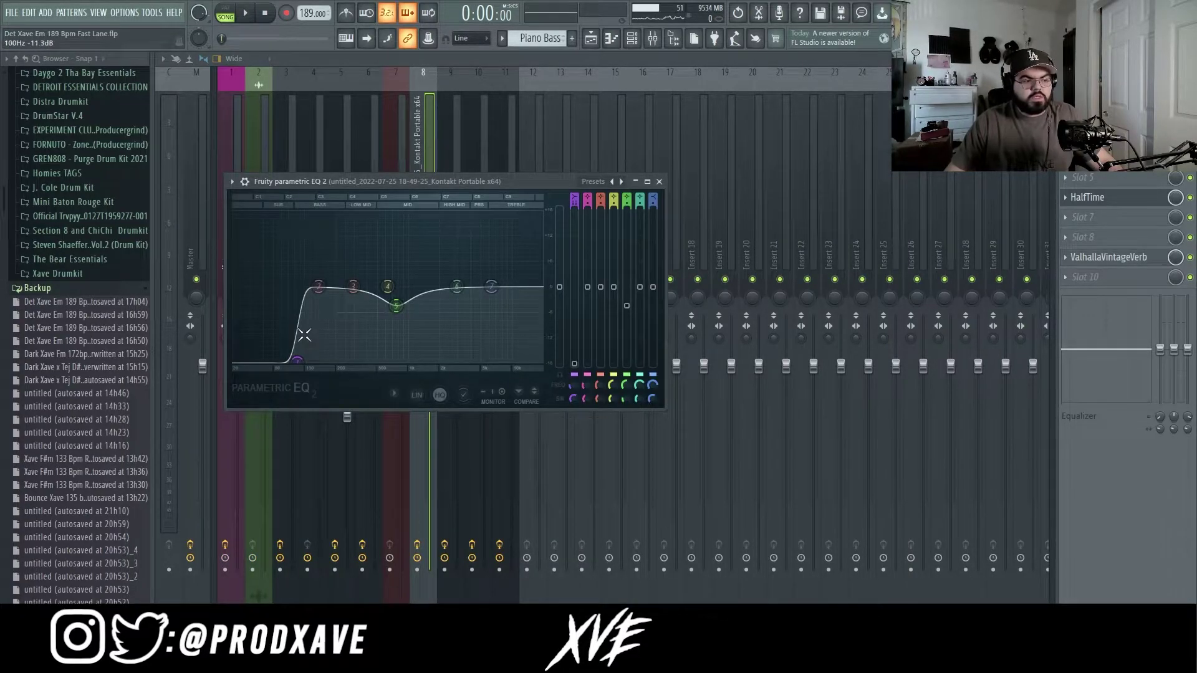
pyautogui.press('Escape')
pyautogui.click(1097, 178)
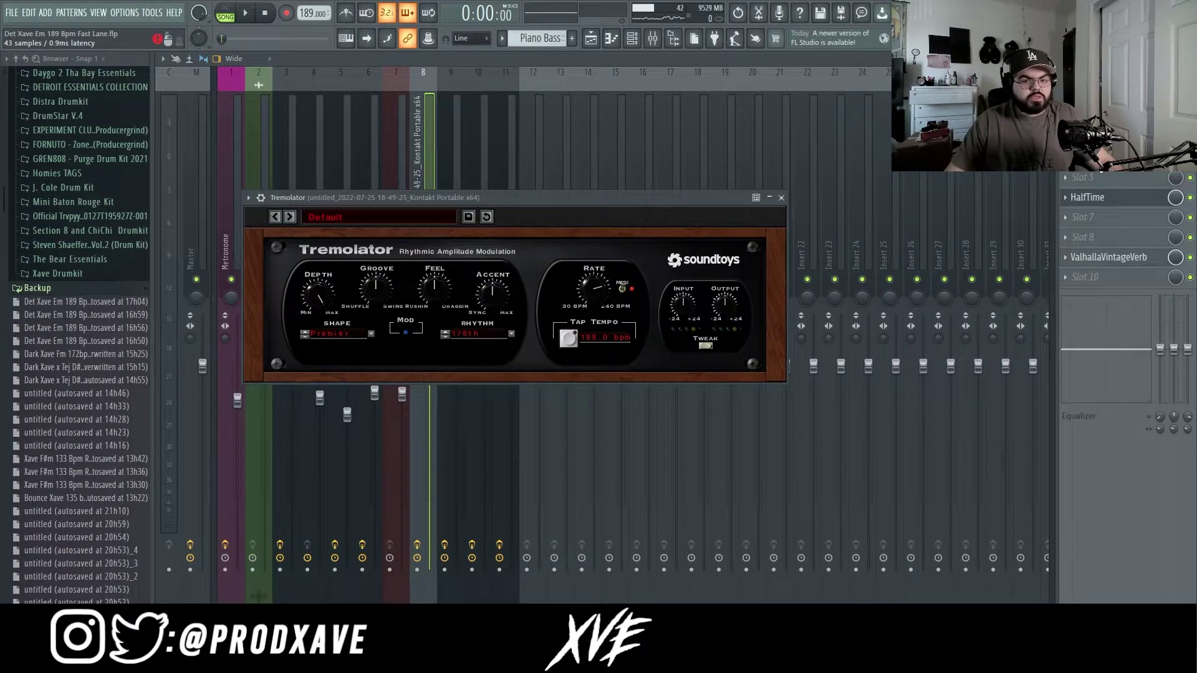
pyautogui.press('Escape')
pyautogui.click(1113, 202)
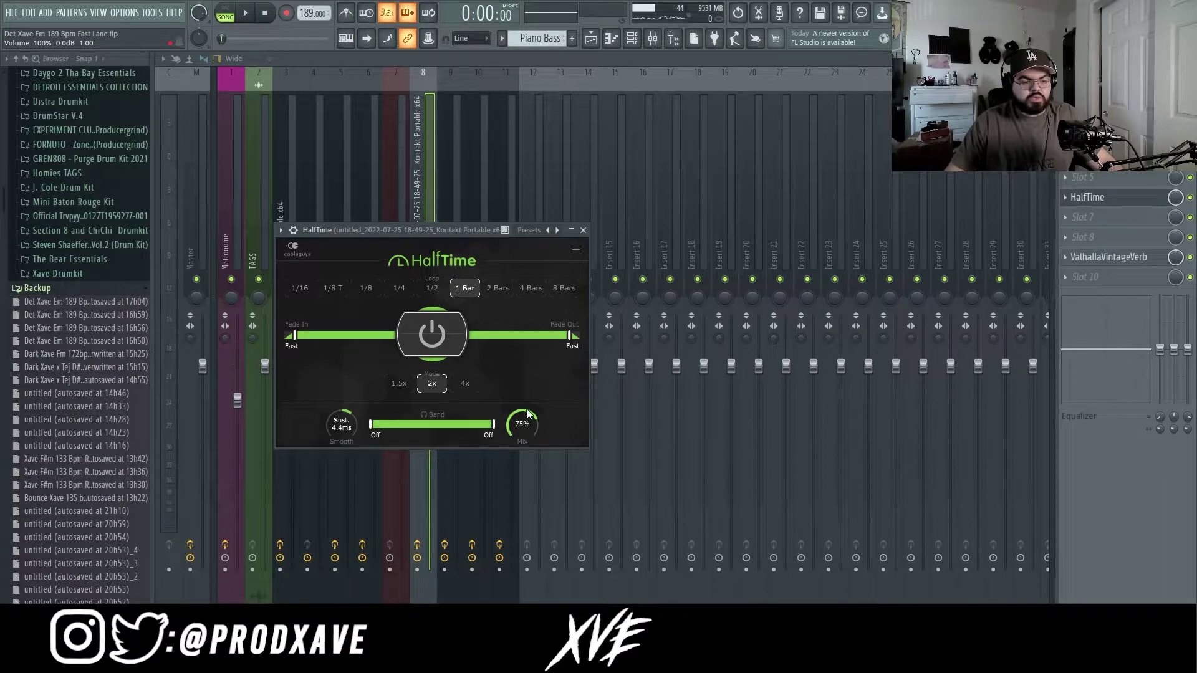
pyautogui.press('Escape')
pyautogui.click(1102, 264)
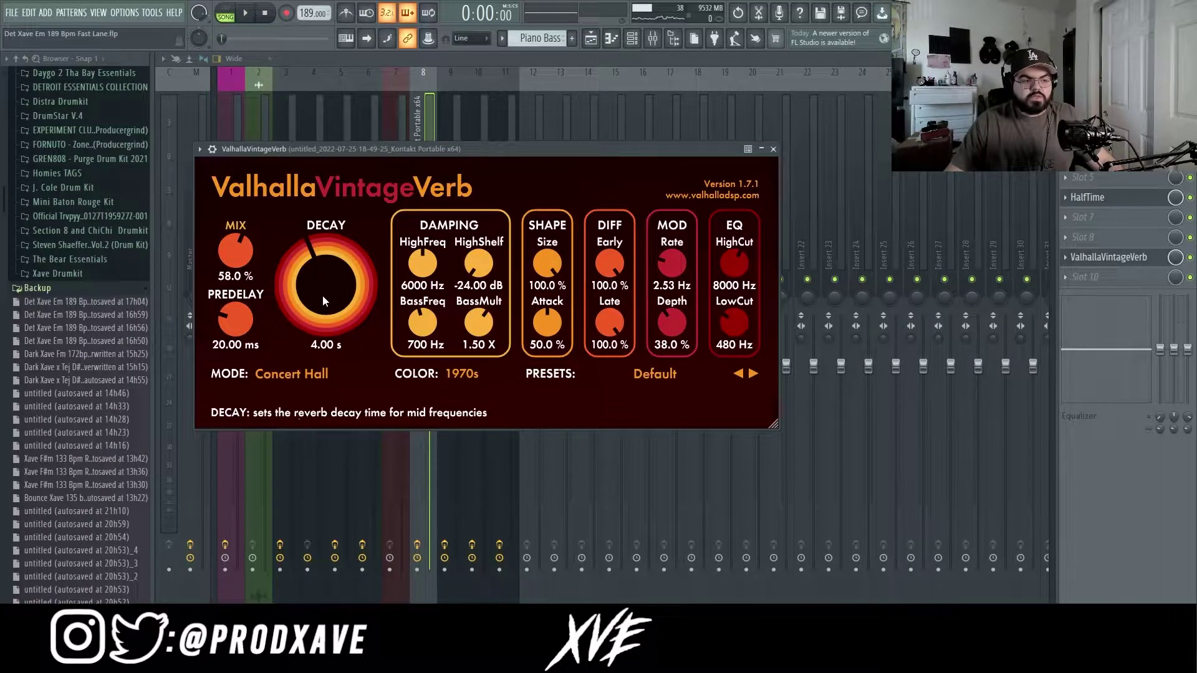
pyautogui.click(774, 149)
# - Show all channels in the channel rack and inspect the Pad channel's Analog Lab V preset
pyautogui.click(633, 39)
pyautogui.click(634, 39)
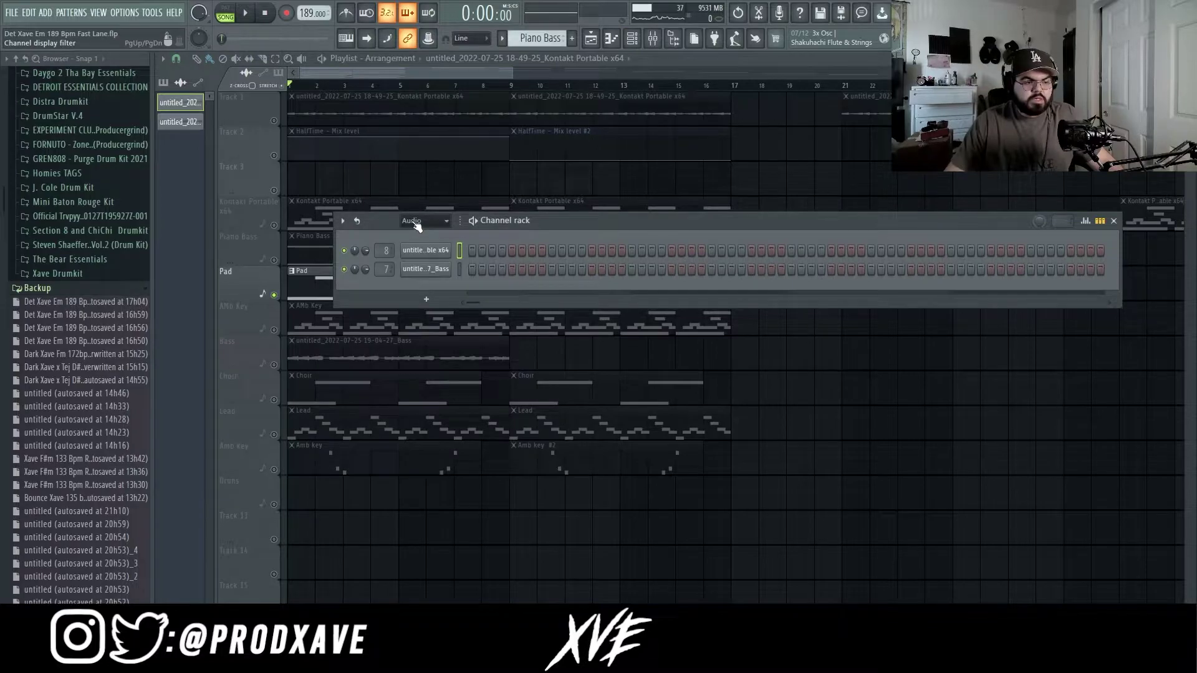
pyautogui.scroll(1, 417, 226)
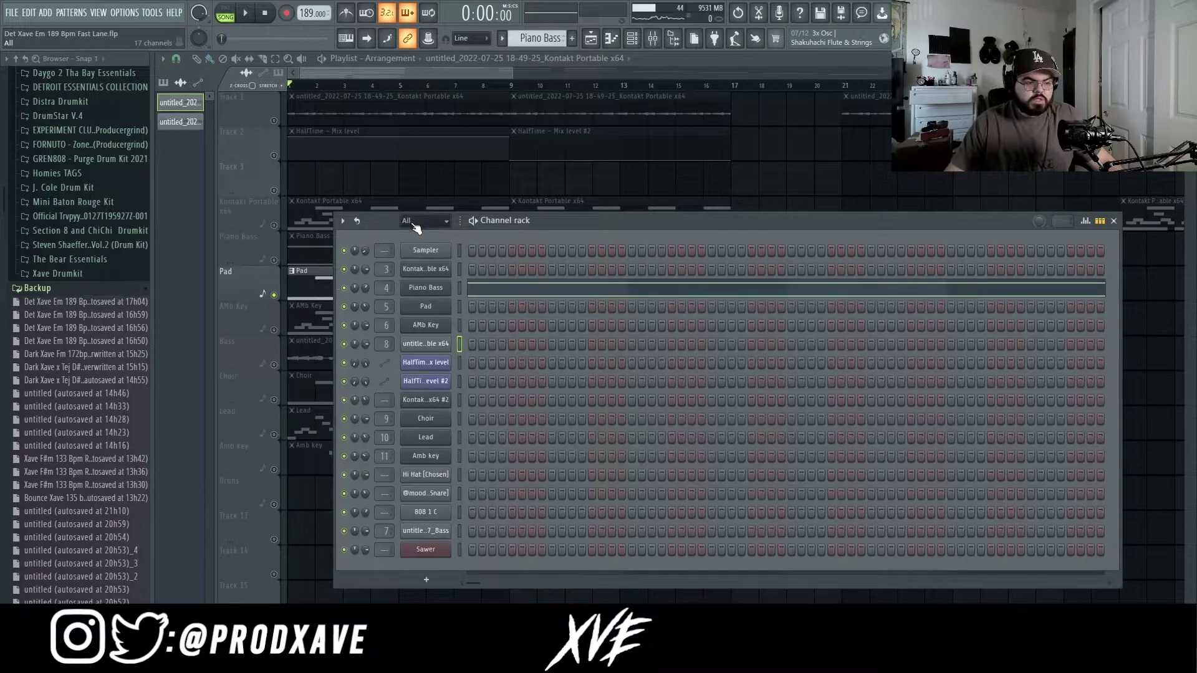
pyautogui.click(428, 306)
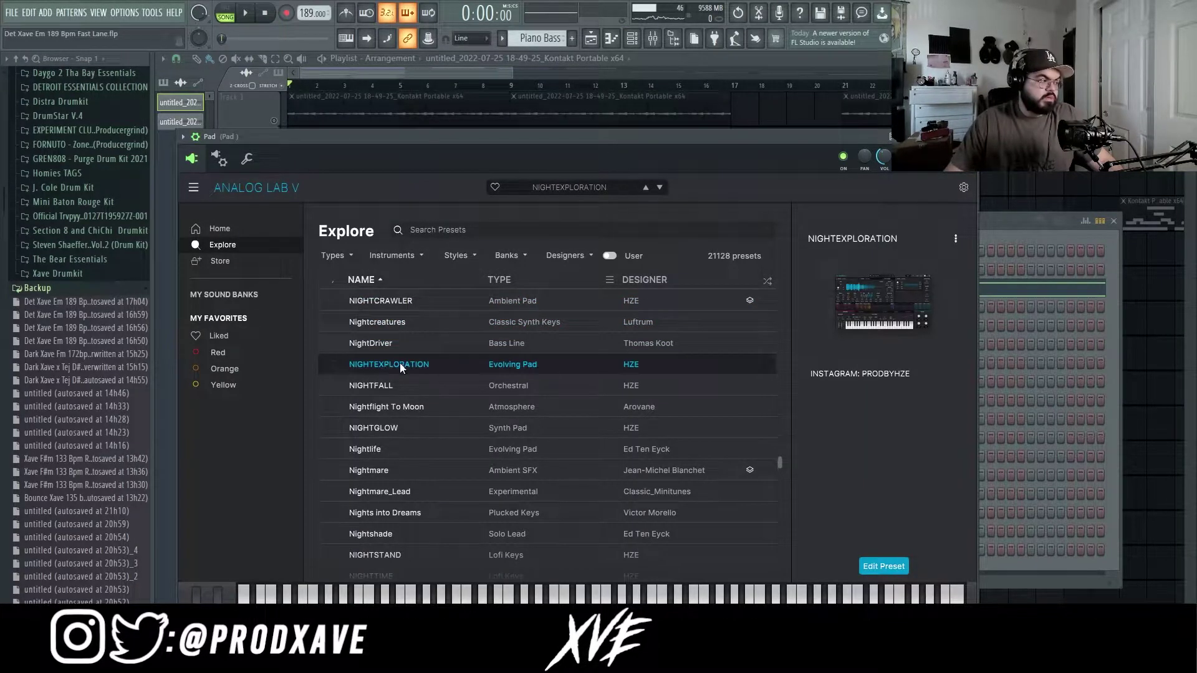
pyautogui.click(1025, 217)
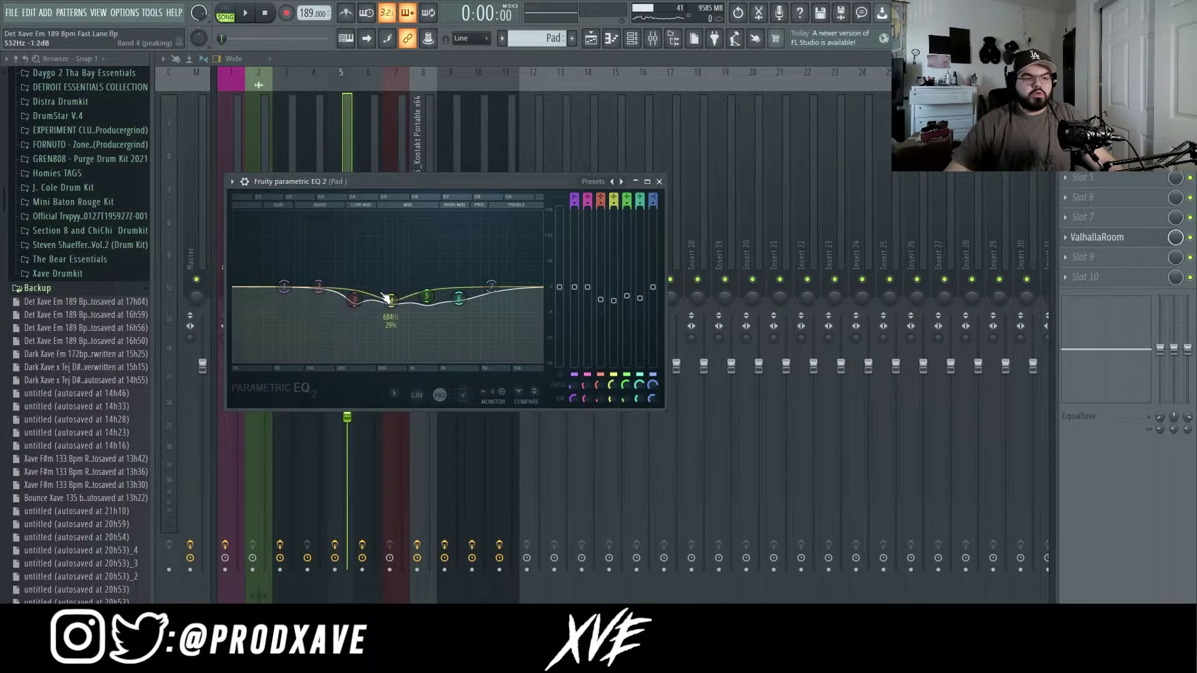
# - Review the Parametric EQ 2 and ValhallaRoom effects on the Pad's mixer insert
pyautogui.click(659, 181)
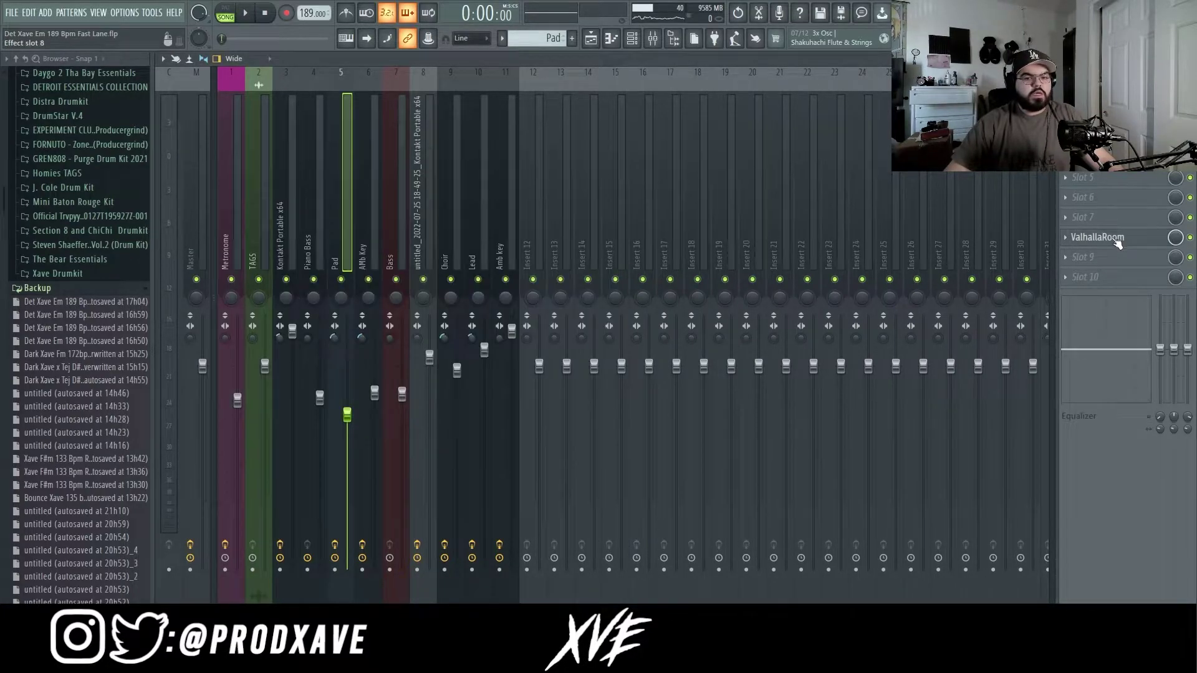
pyautogui.click(1116, 243)
pyautogui.click(503, 55)
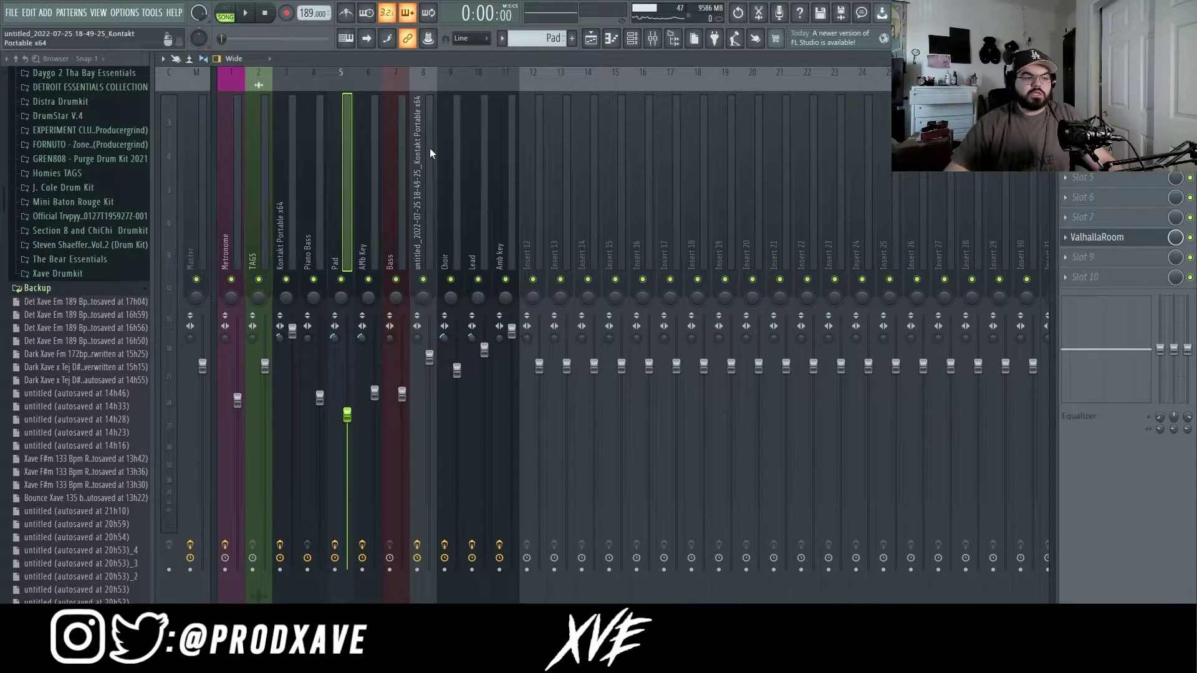
# - Open the AMb Key channel's Analog Lab V instrument to inspect its preset
pyautogui.press('F5')
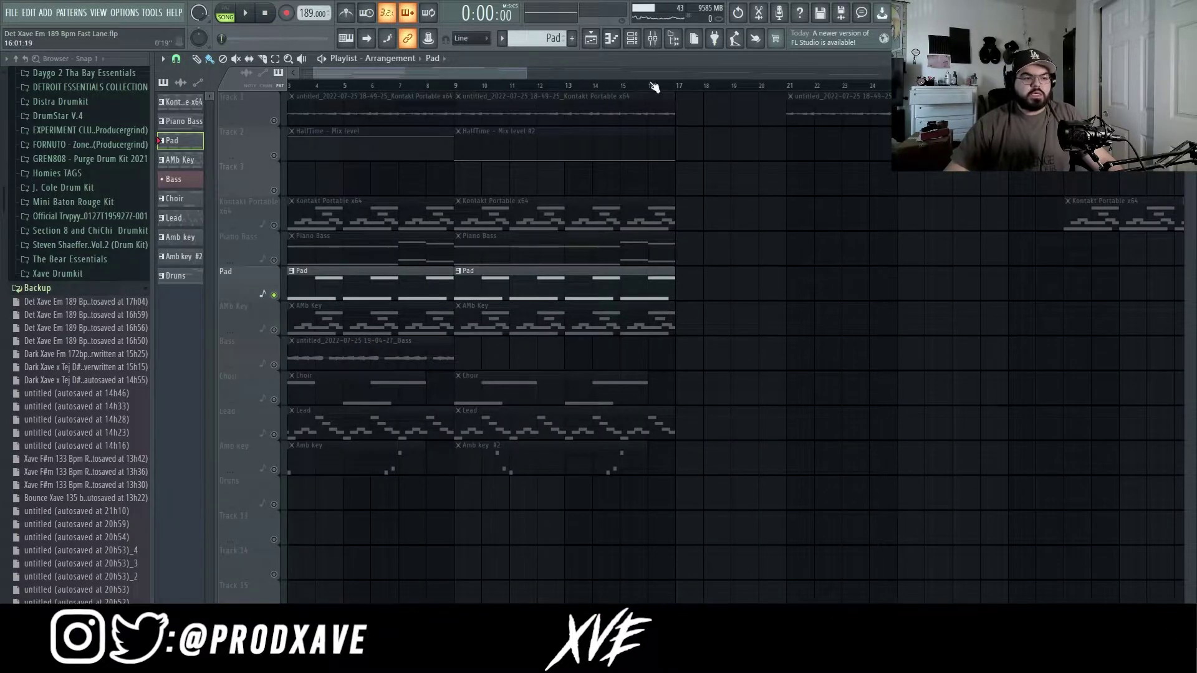
pyautogui.click(638, 44)
pyautogui.click(416, 329)
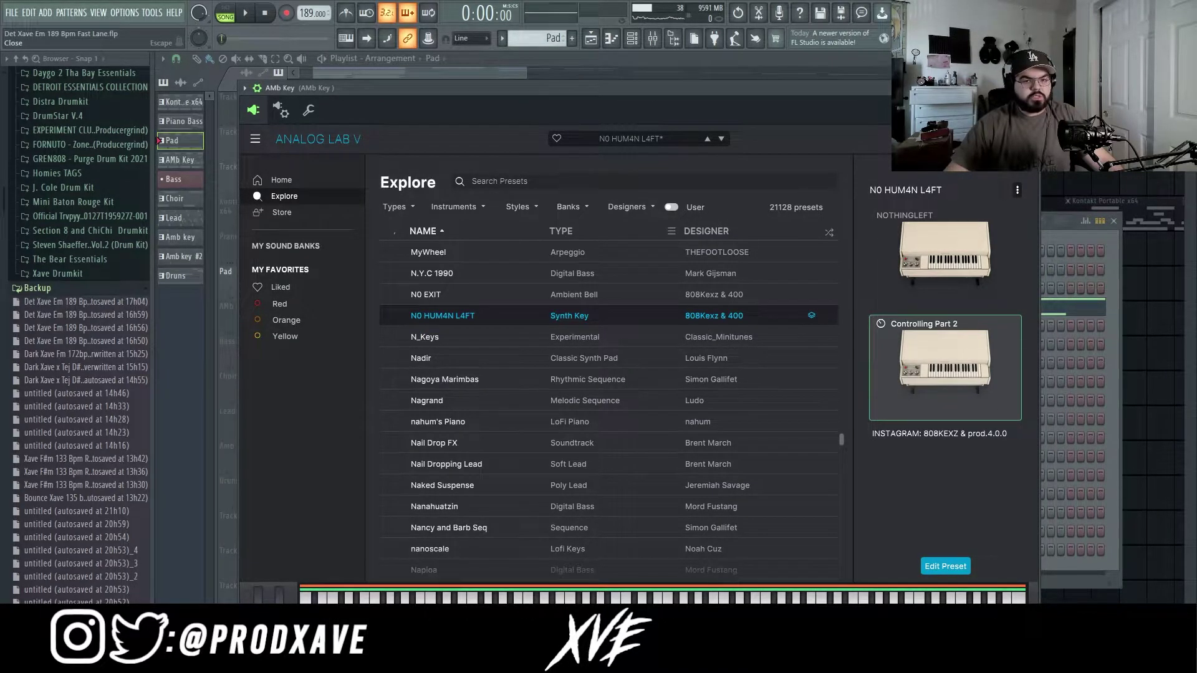
# - Solo the AMb Key track in the playlist and inspect the Fruity Reeverb 2 effect on its mixer insert
pyautogui.press('F5')
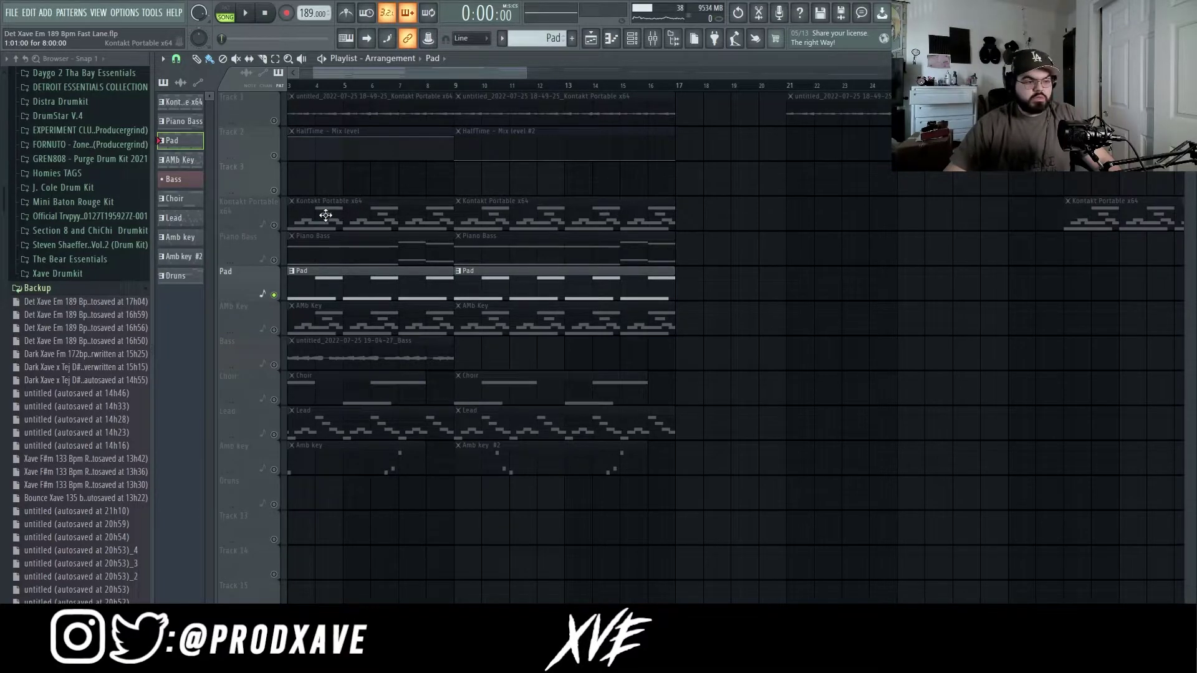
pyautogui.rightClick(274, 330)
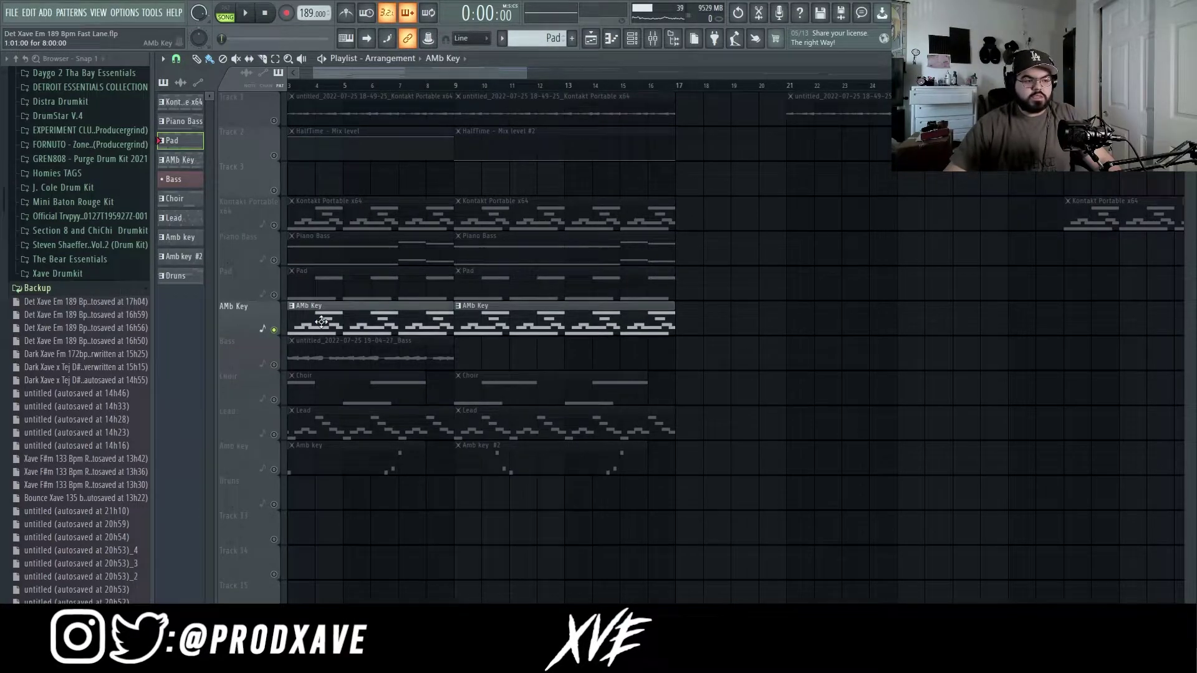
pyautogui.doubleClick(321, 321)
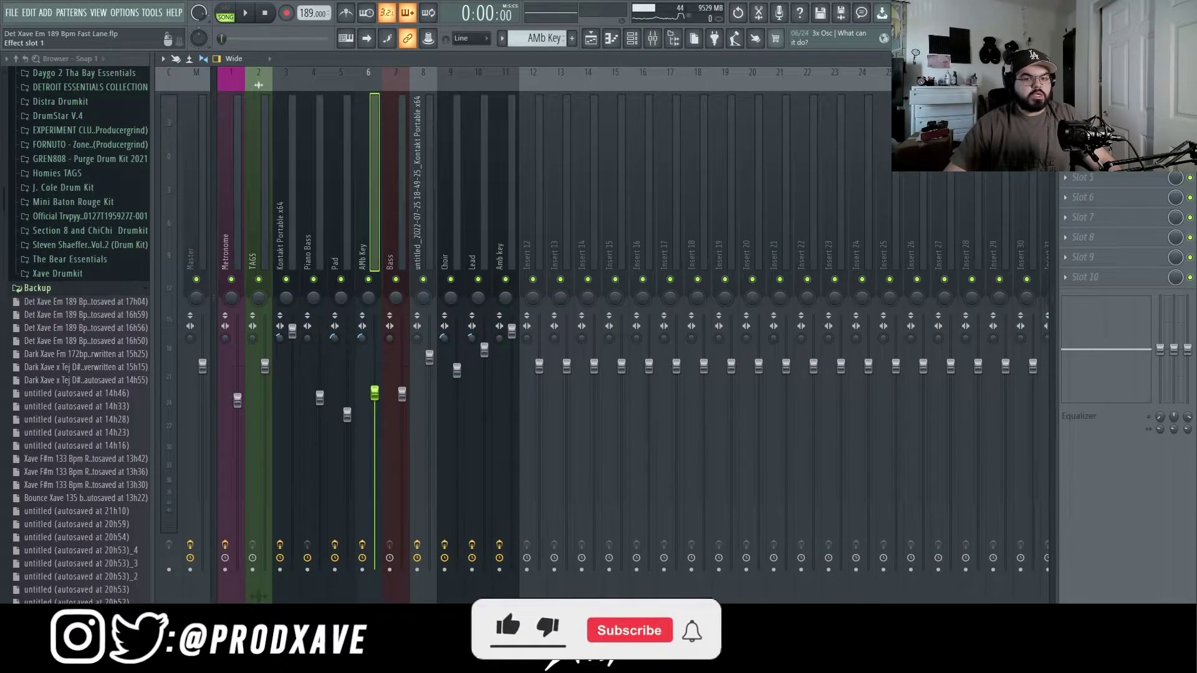
pyautogui.click(1084, 98)
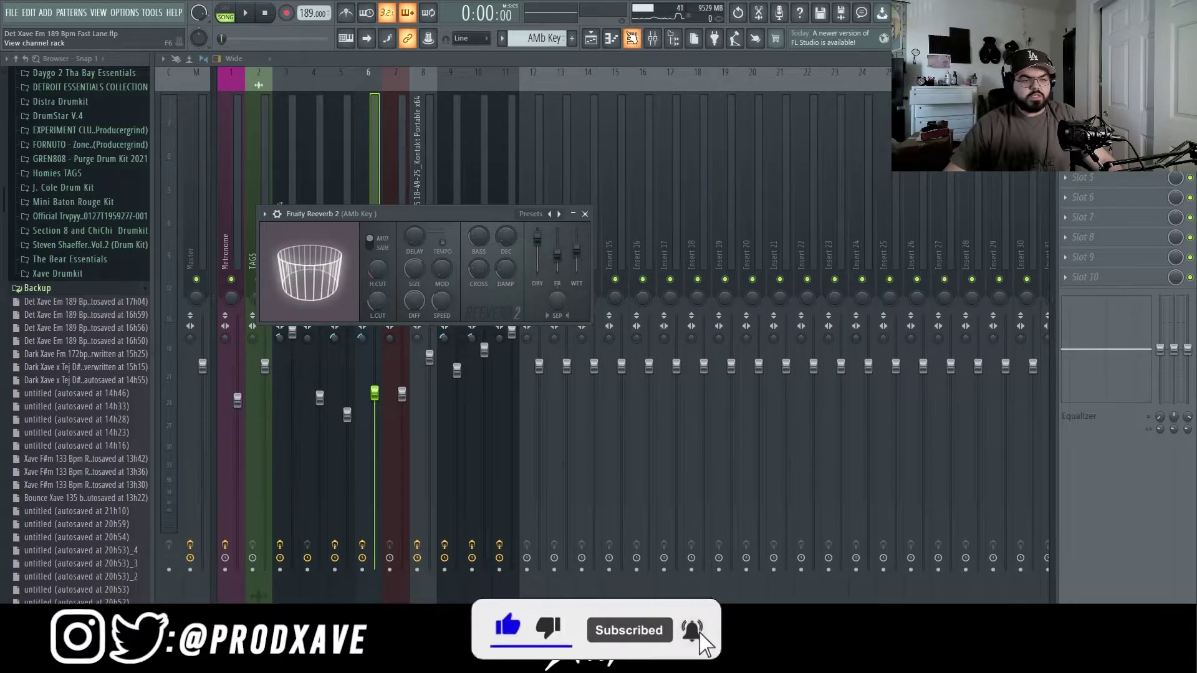
# - Open the Sawer channel's synth and view its preset library to examine the bass program in use
pyautogui.press('F5')
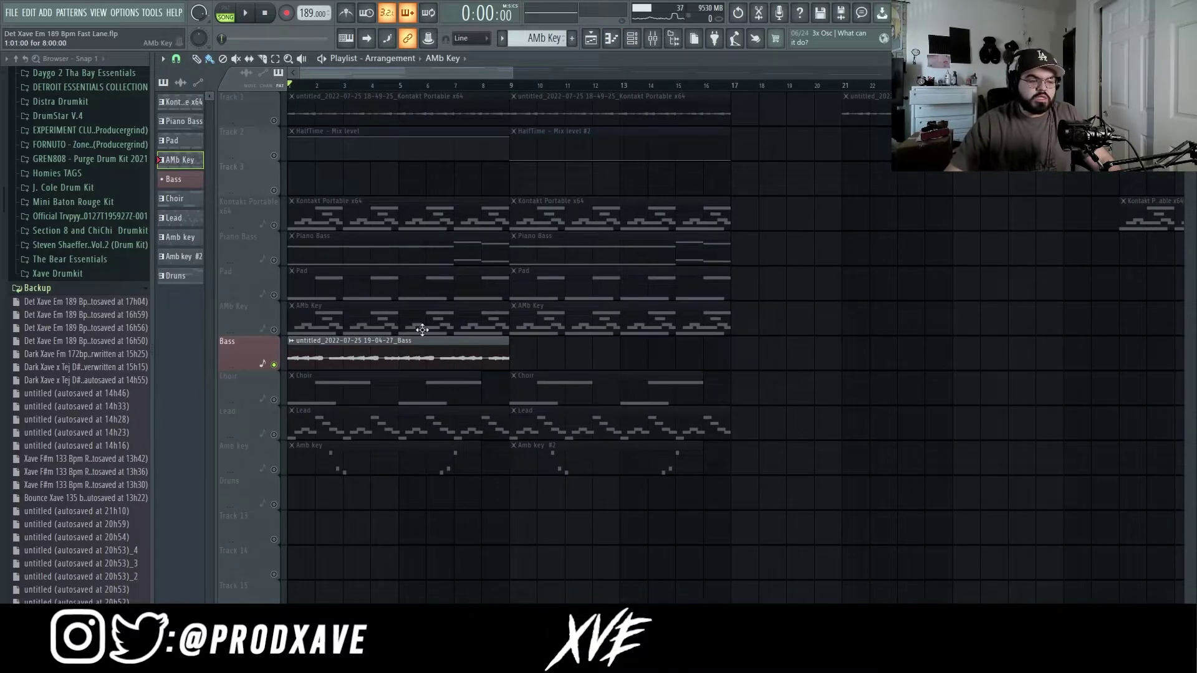
pyautogui.click(632, 40)
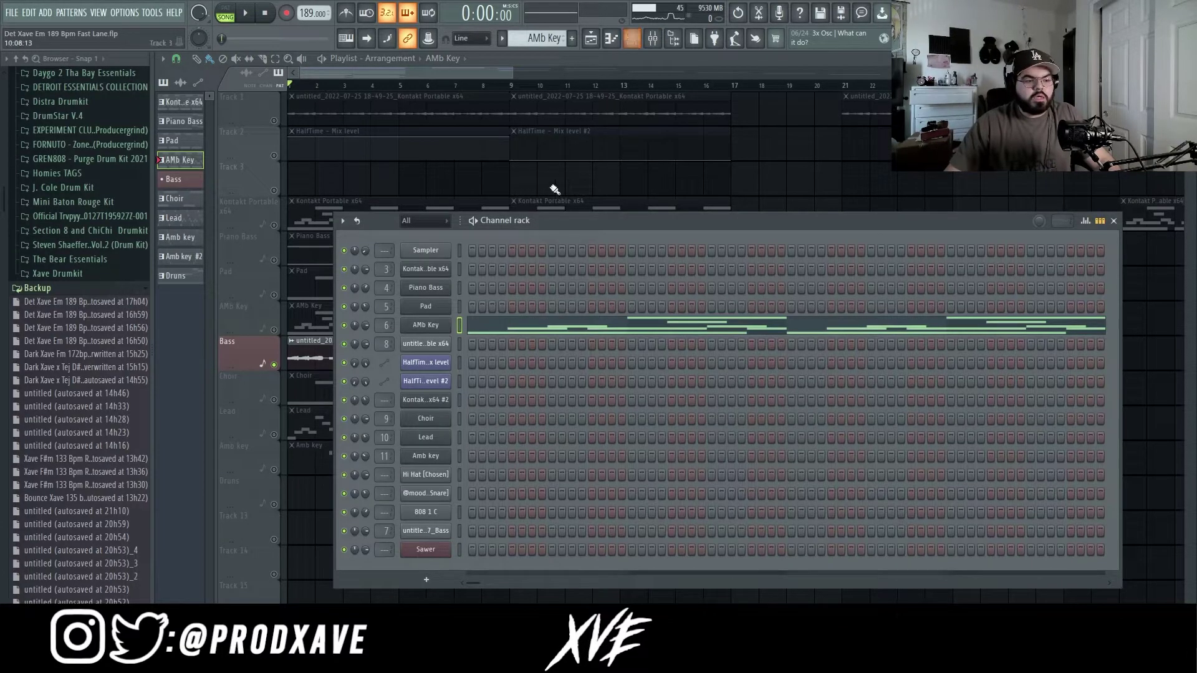
pyautogui.click(438, 551)
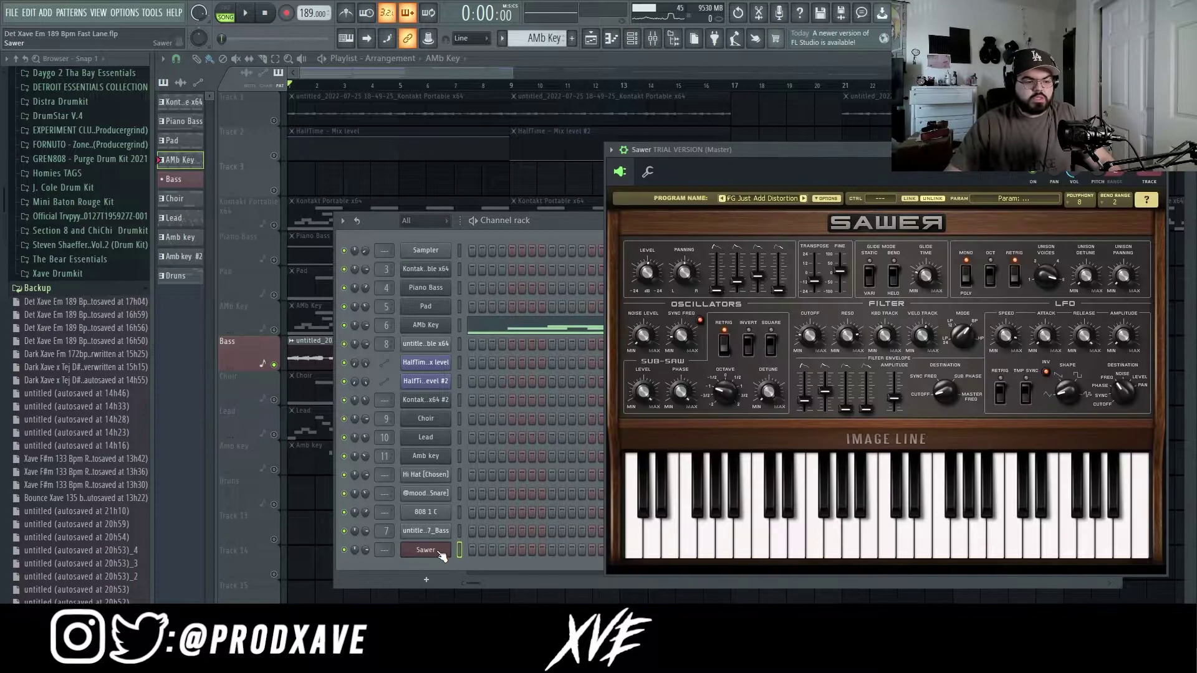
pyautogui.click(746, 197)
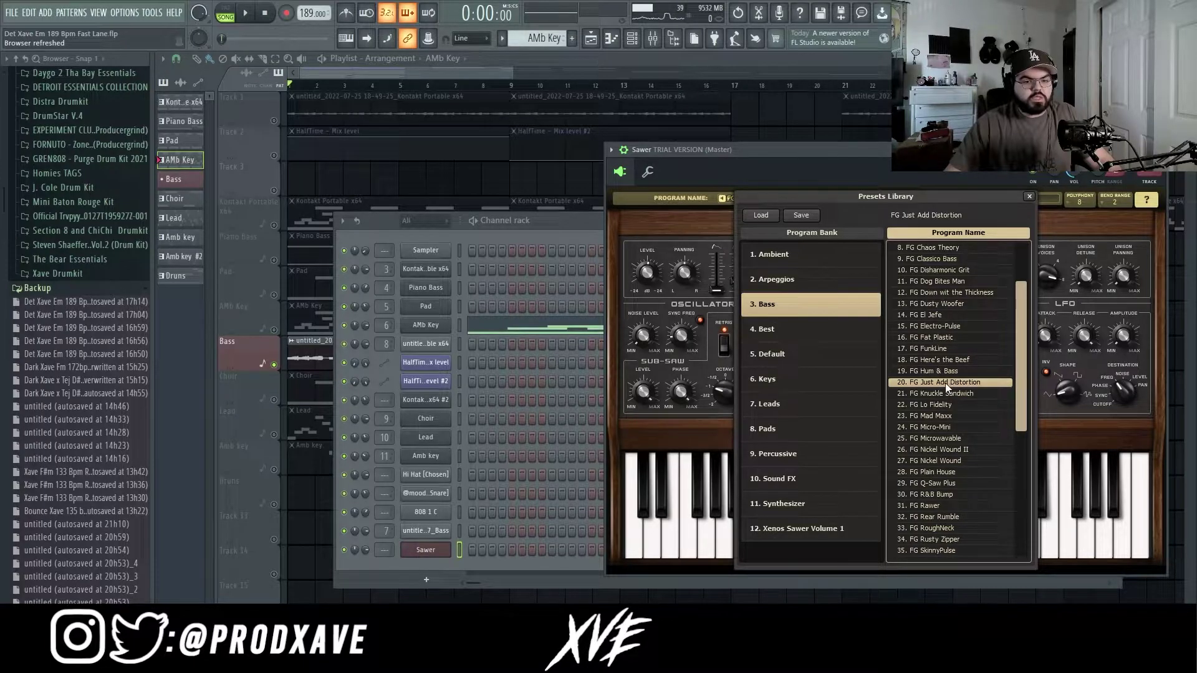
pyautogui.click(552, 221)
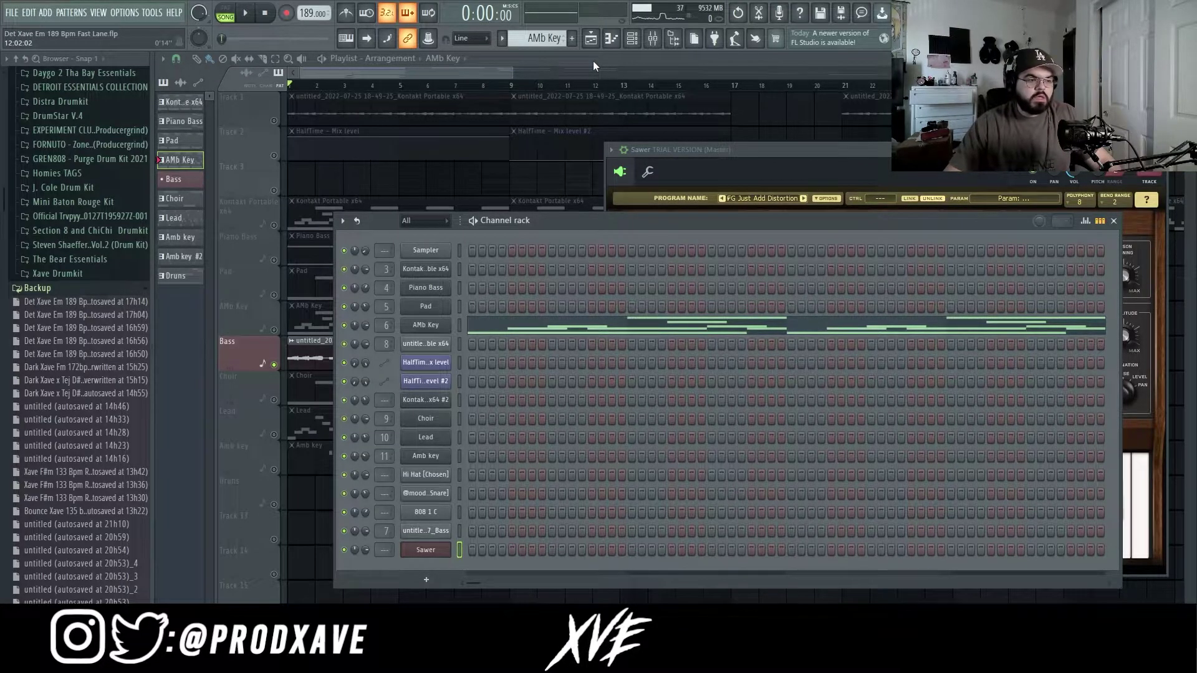
# - Play back the recorded Bass audio clip in the playlist
pyautogui.click(463, 360)
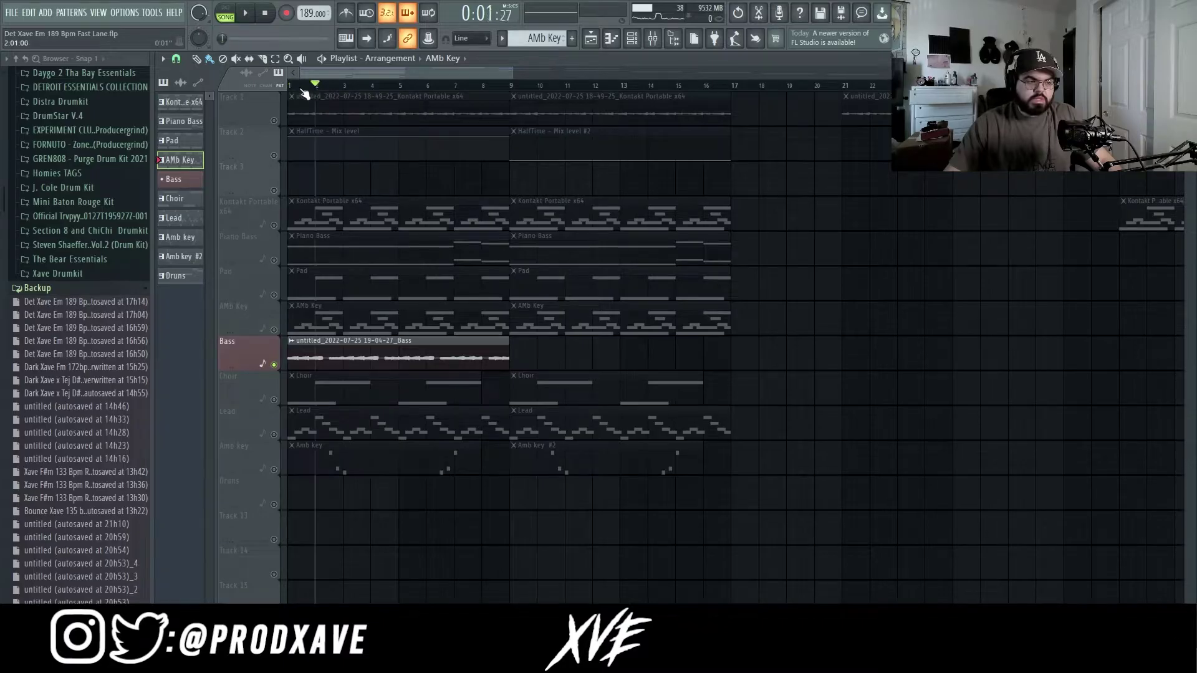
pyautogui.press('space')
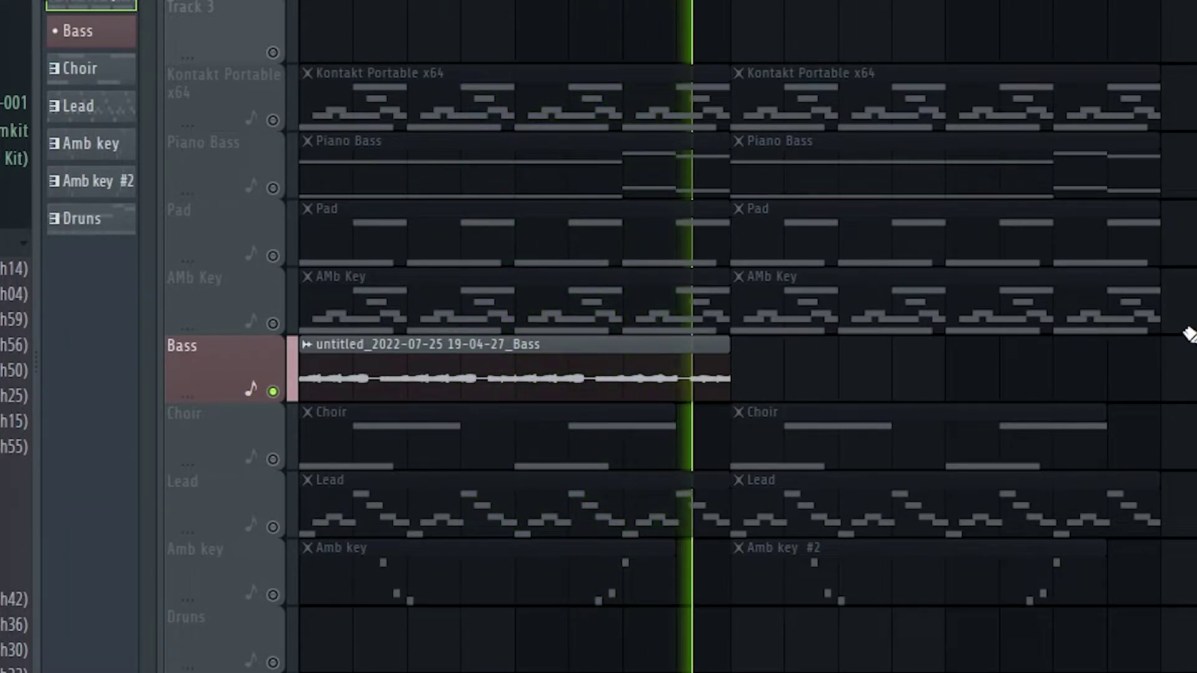
pyautogui.press('space')
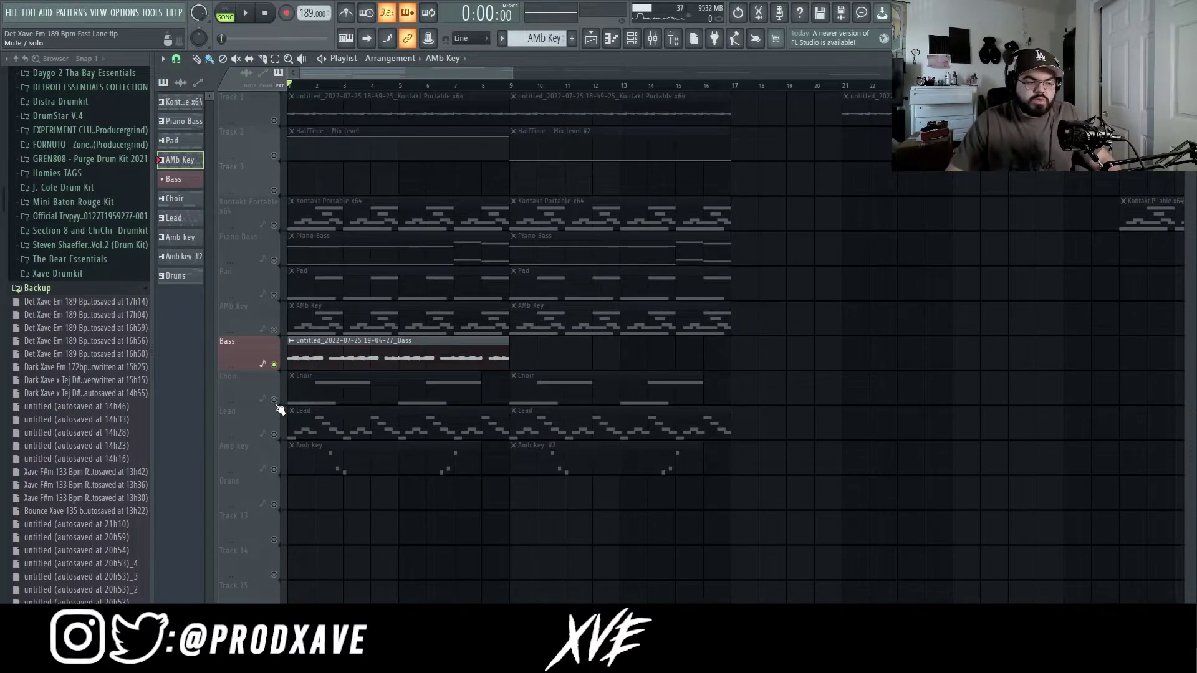
# - Open the Choir channel's Kontakt Portable instrument to inspect the loaded choir patch
pyautogui.click(304, 375)
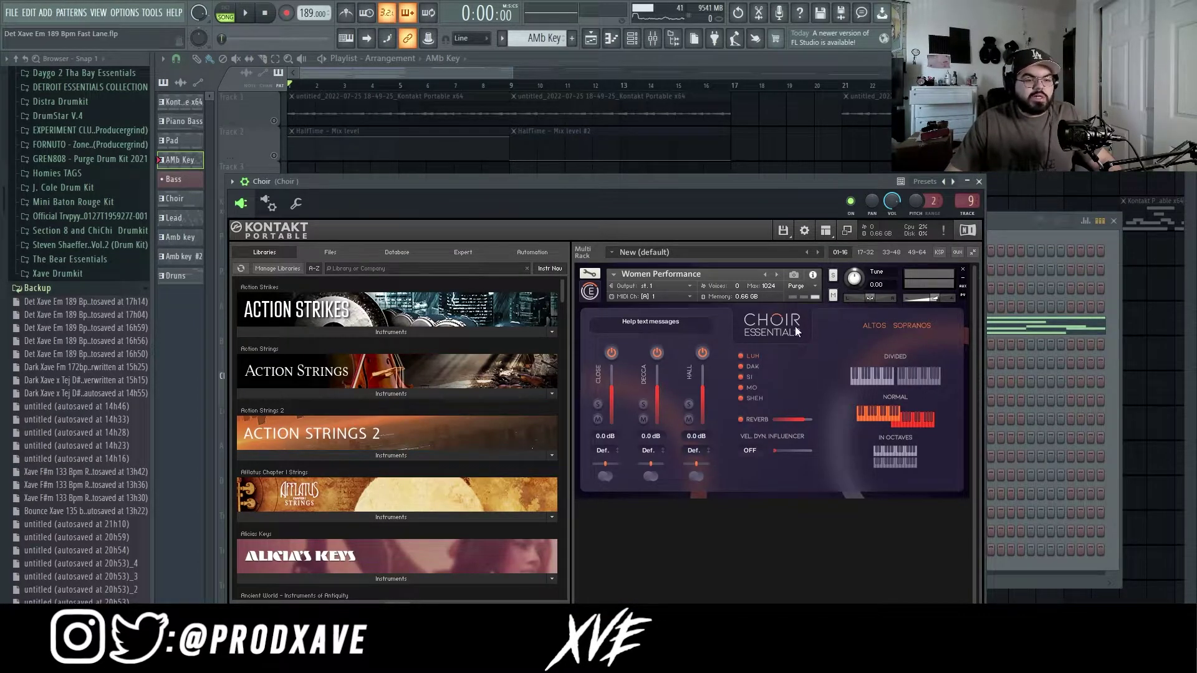
pyautogui.click(1021, 230)
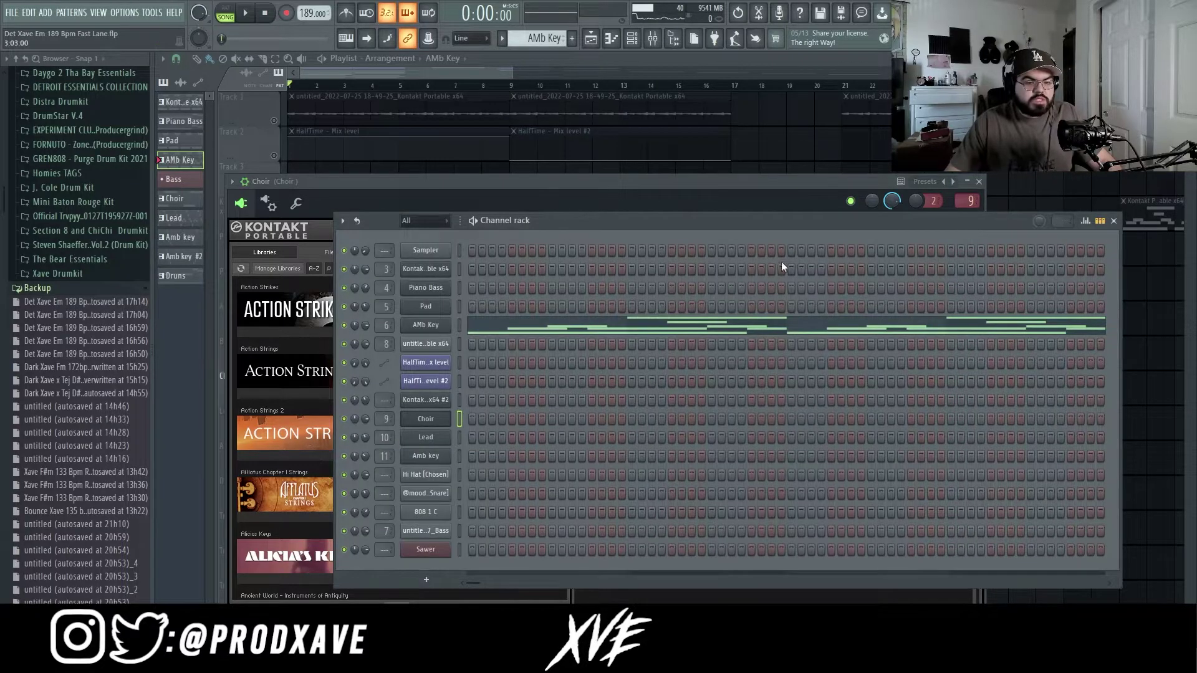
# - Inspect the Fruity Parametric EQ 2, PanMan and ValhallaVintageVerb effects on the Choir mixer insert
pyautogui.click(544, 59)
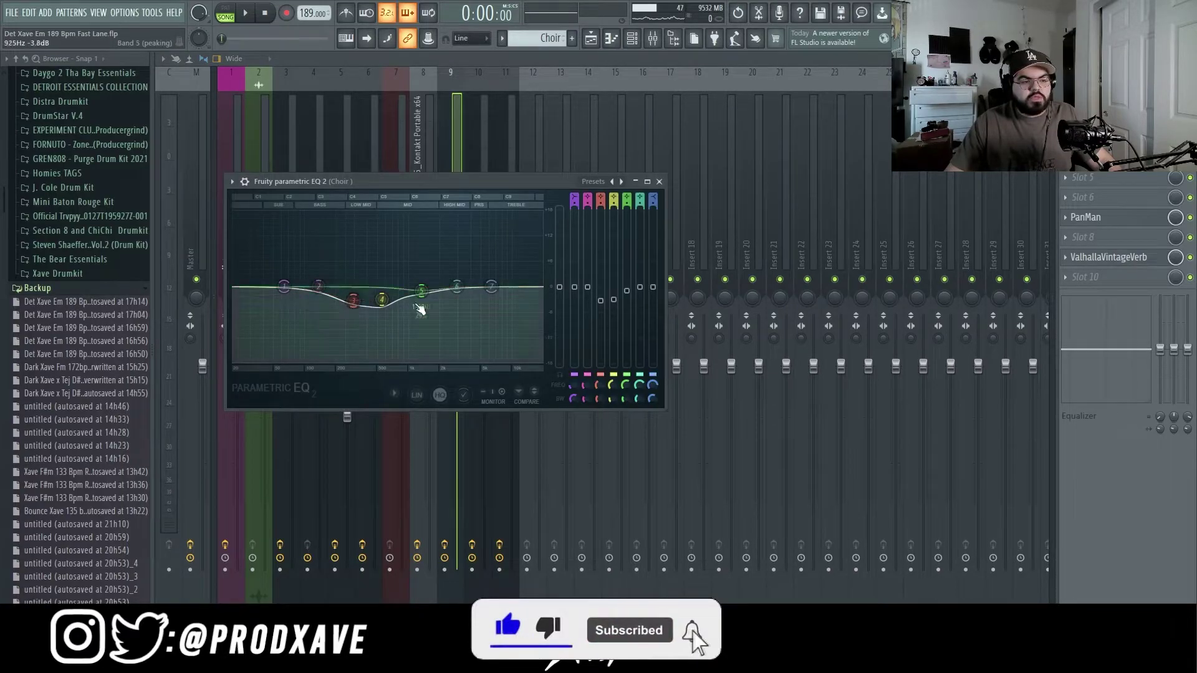
pyautogui.click(1105, 220)
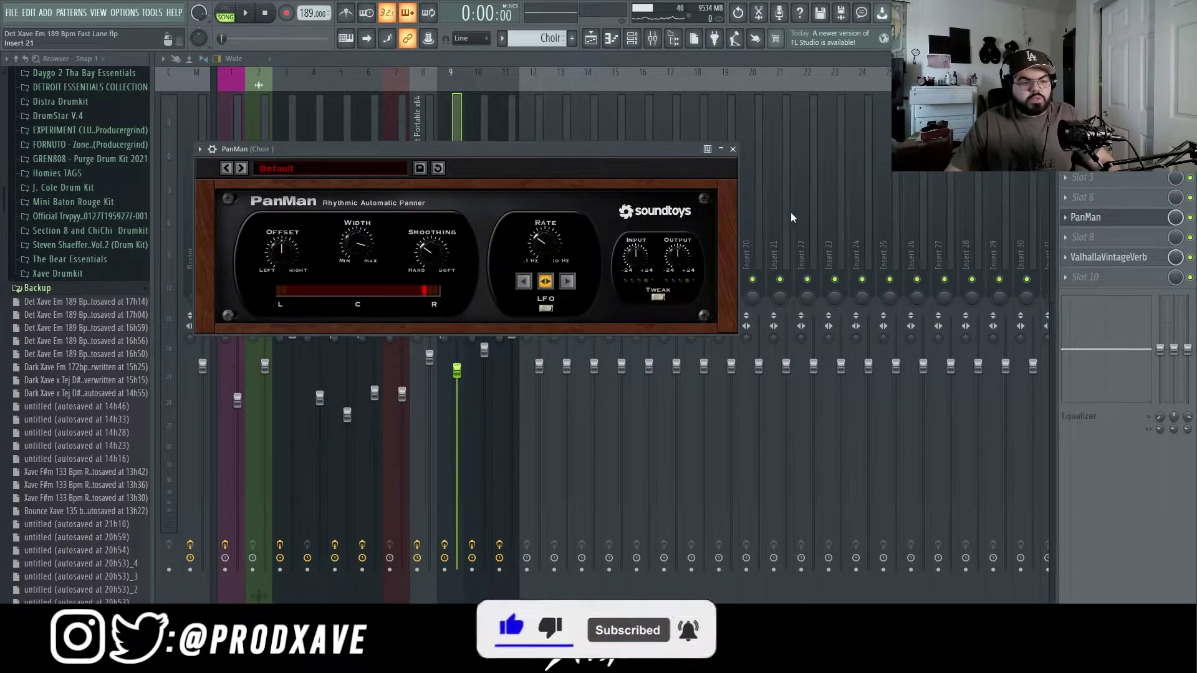
pyautogui.click(1120, 258)
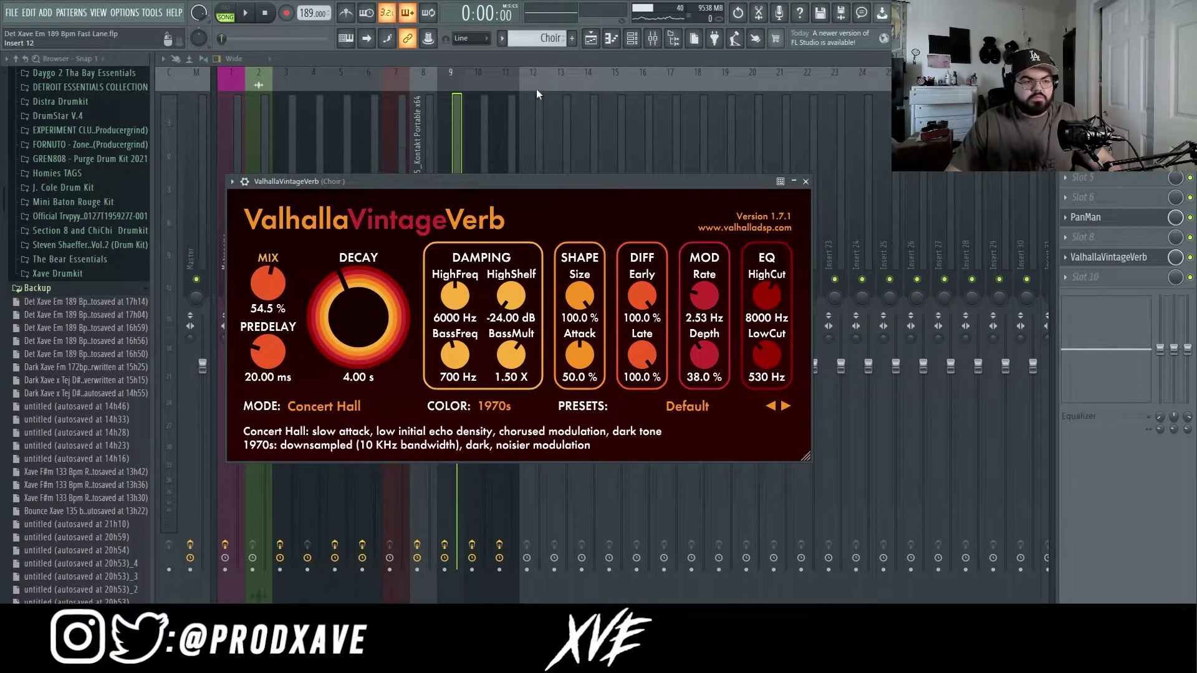
# - Open the Lead channel's Analog Lab V instrument and view its loaded preset in the Explore list
pyautogui.click(634, 38)
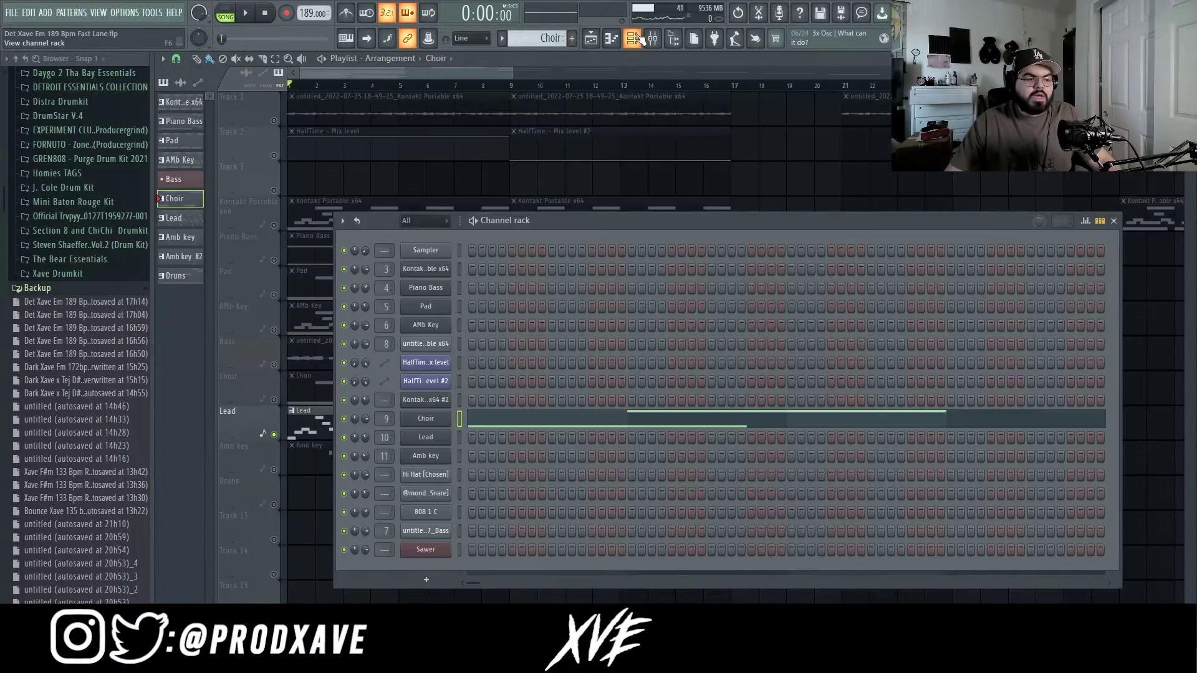
pyautogui.click(435, 442)
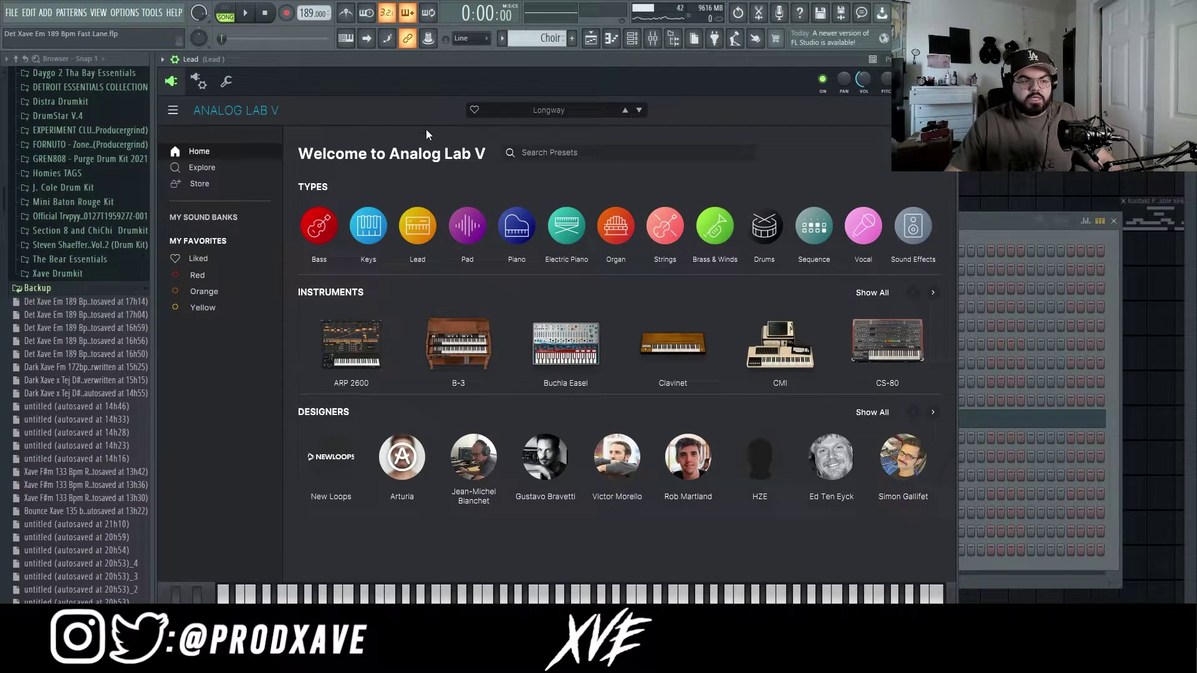
pyautogui.click(208, 168)
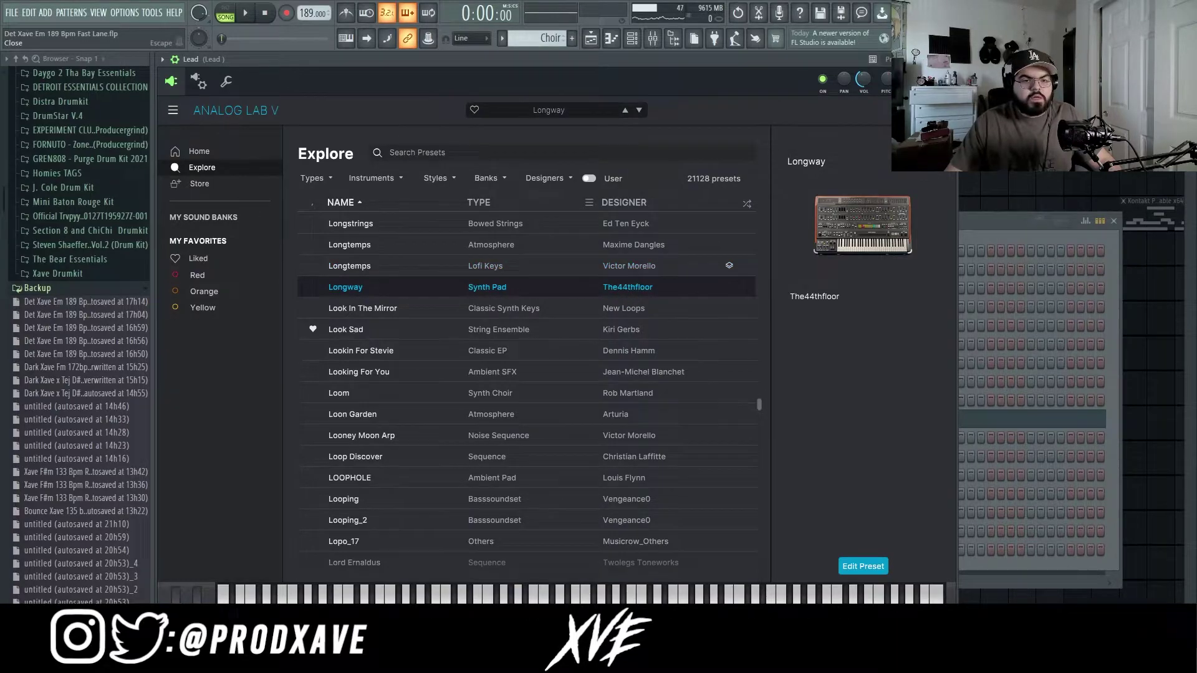
pyautogui.press('Escape')
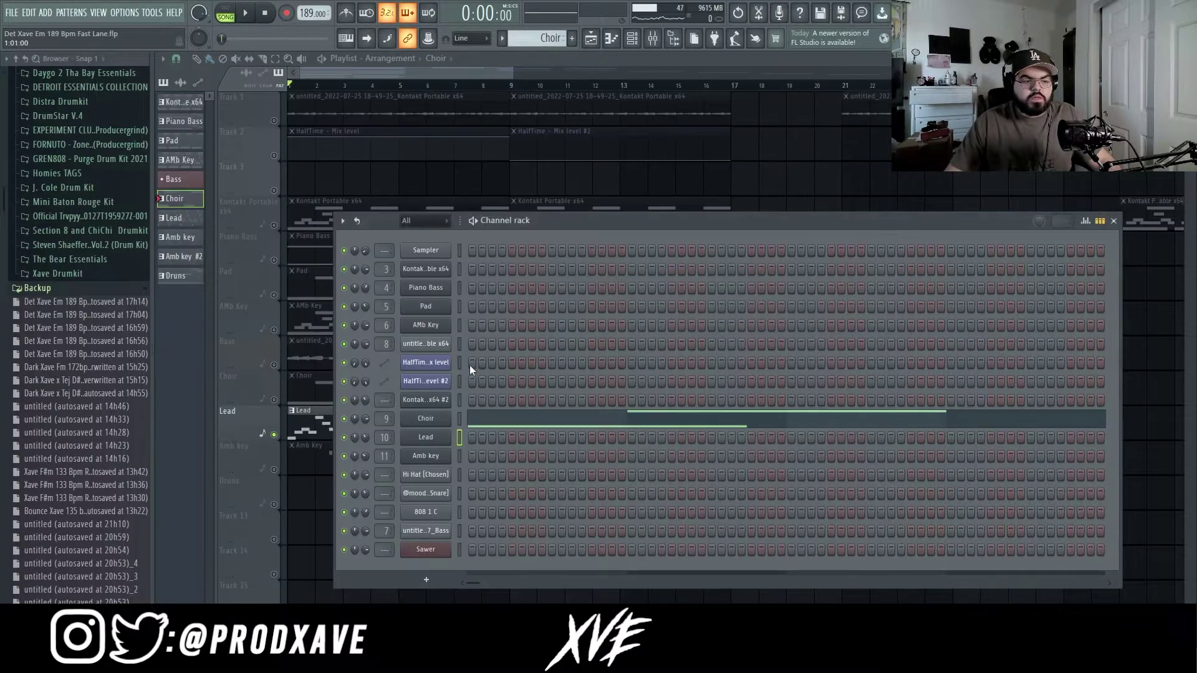
# - Open the Lead clip in the playlist and inspect the Fruity Reeverb 2 effect on the Lead mixer insert
pyautogui.click(295, 511)
pyautogui.doubleClick(299, 433)
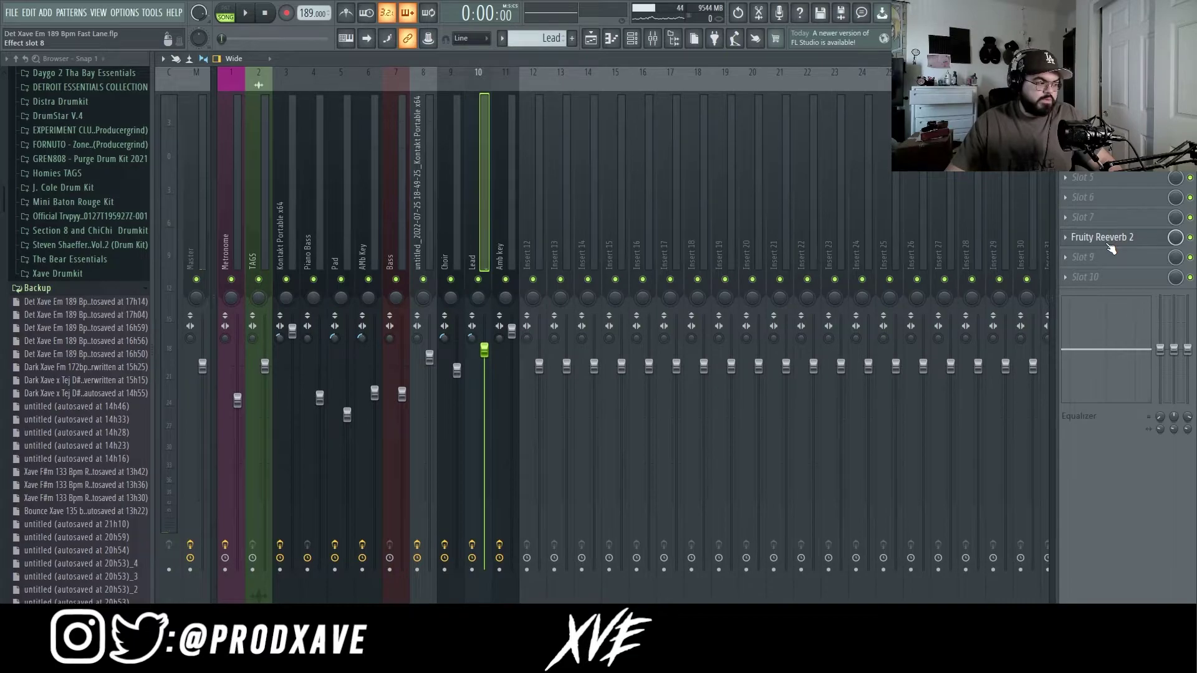
pyautogui.click(1104, 240)
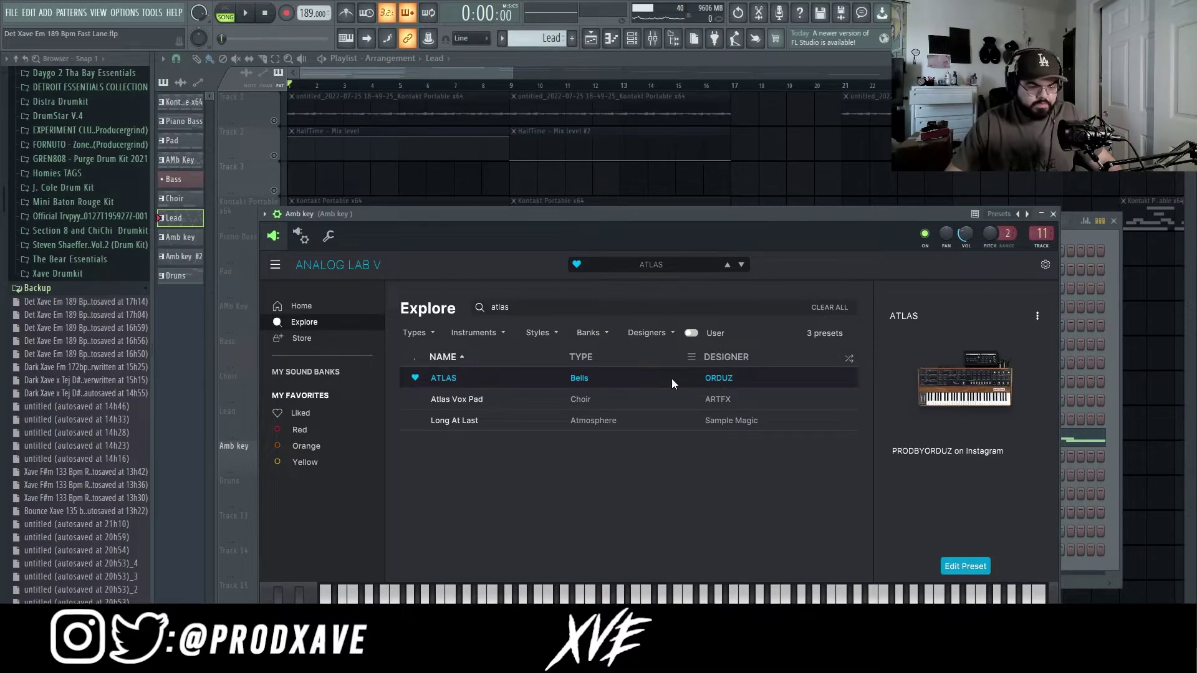
# - Play the Amb key part and inspect the Fruity Parametric EQ 2, Fruity Reeverb 2 and Fruity delay 2 effects on its mixer insert
pyautogui.press('F6')
pyautogui.press('F7')
pyautogui.press('space')
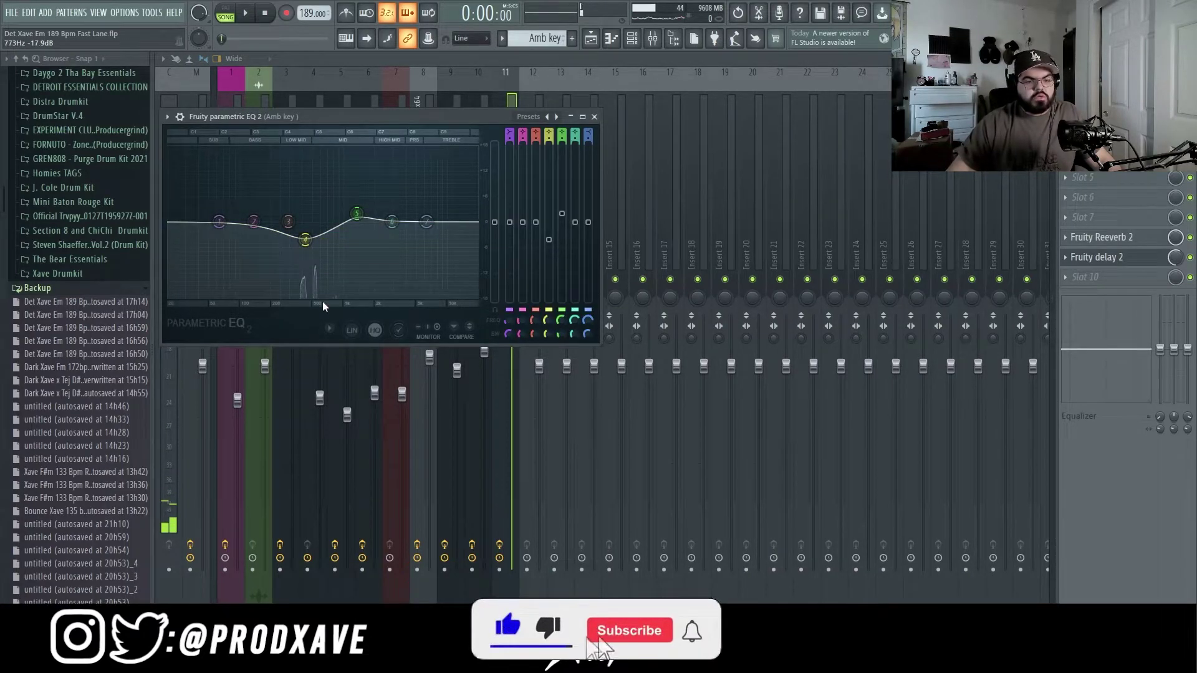
pyautogui.click(1110, 242)
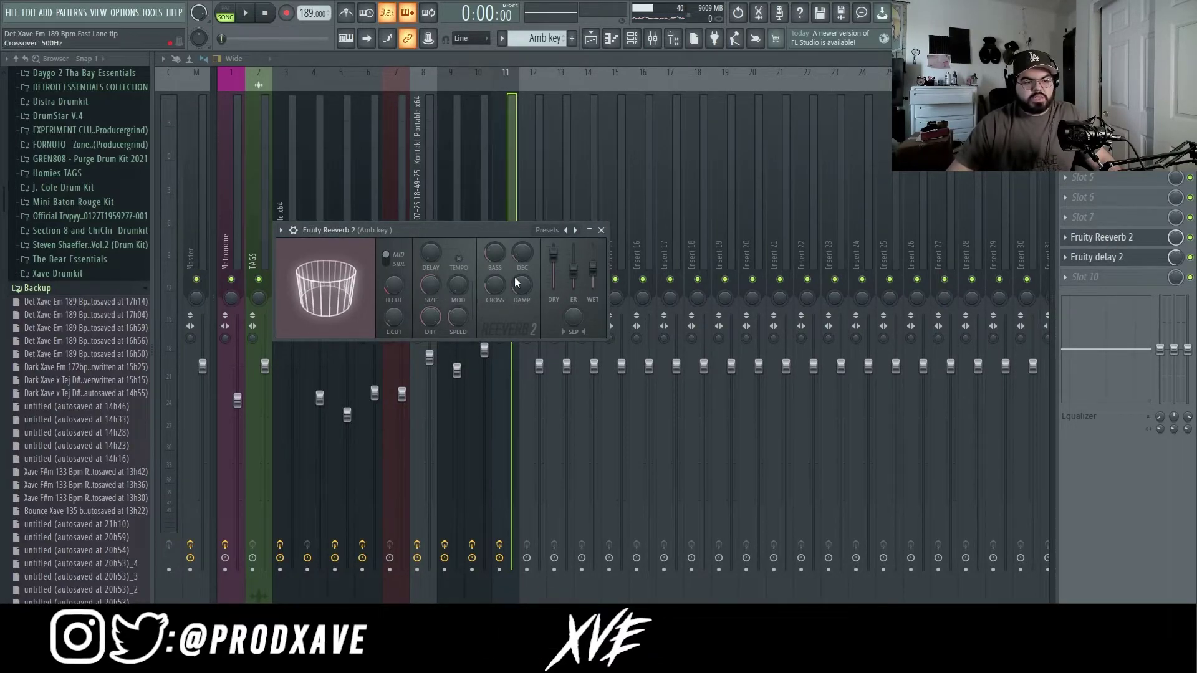
pyautogui.click(601, 229)
pyautogui.click(1097, 257)
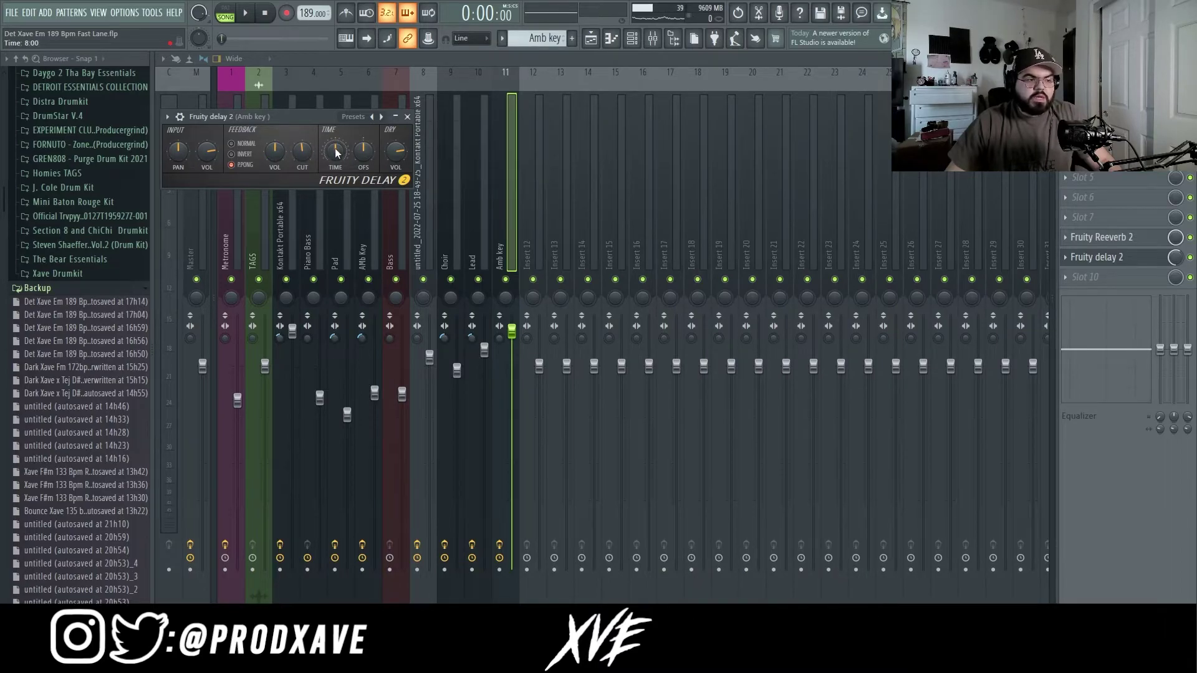
# - Unsolo the Amb key track in the playlist and play back all the melodic tracks together
pyautogui.press('F5')
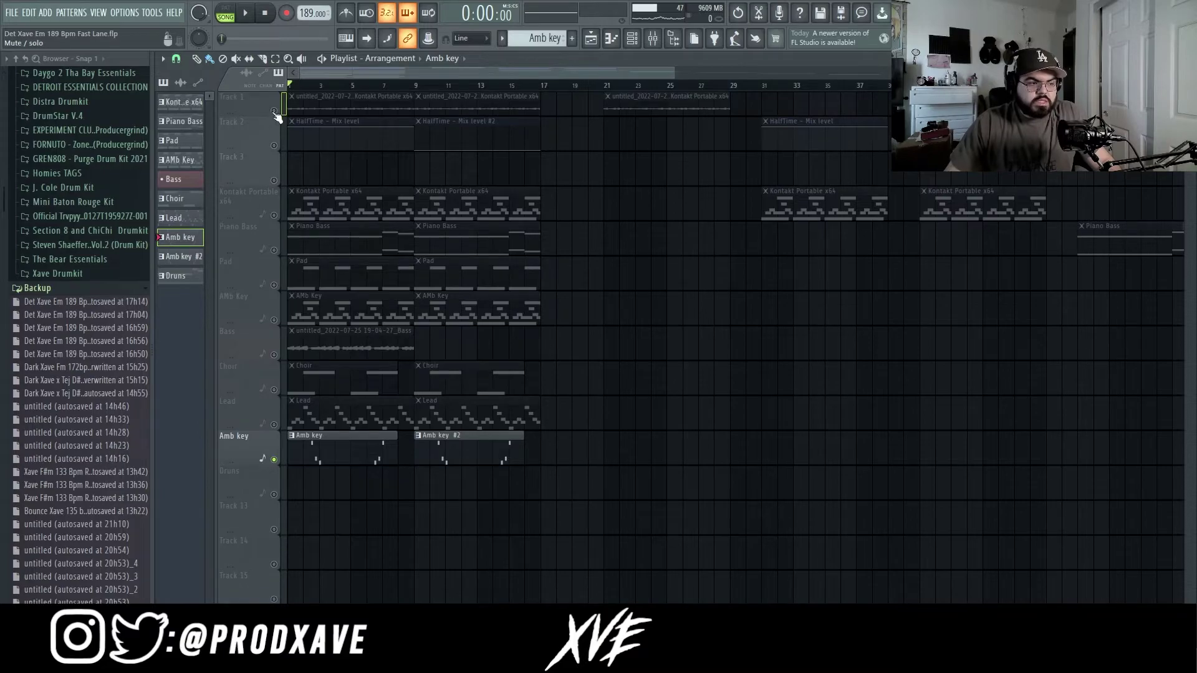
pyautogui.press('space')
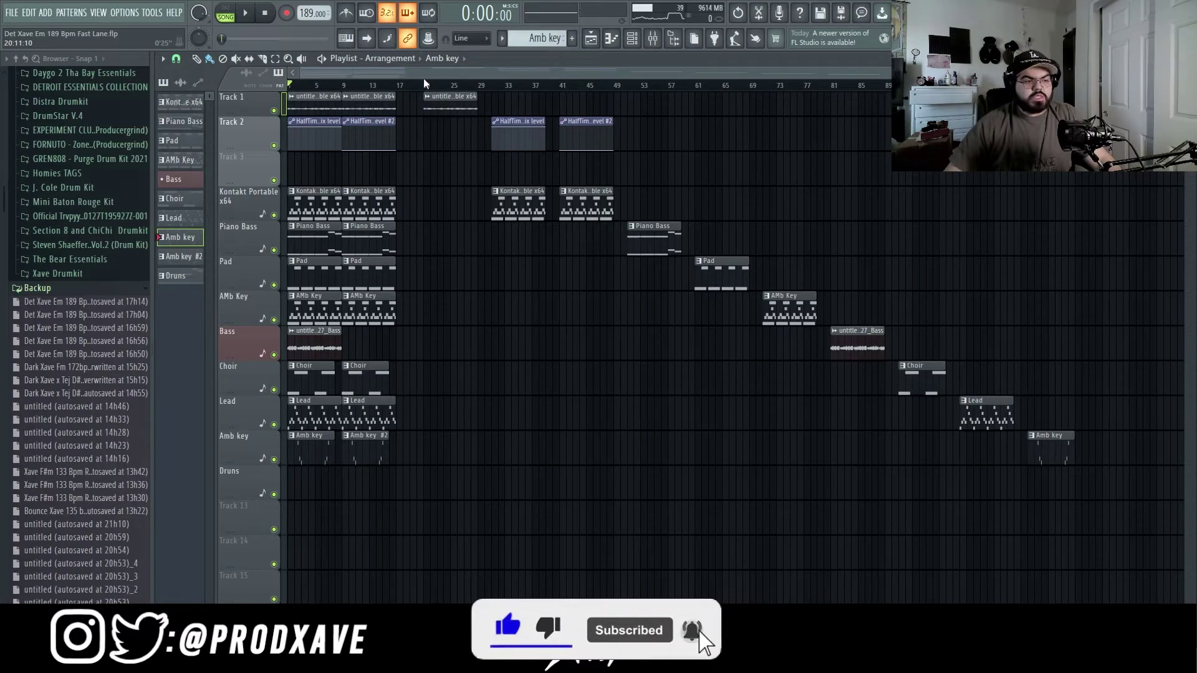
pyautogui.scroll(5, 422, 80)
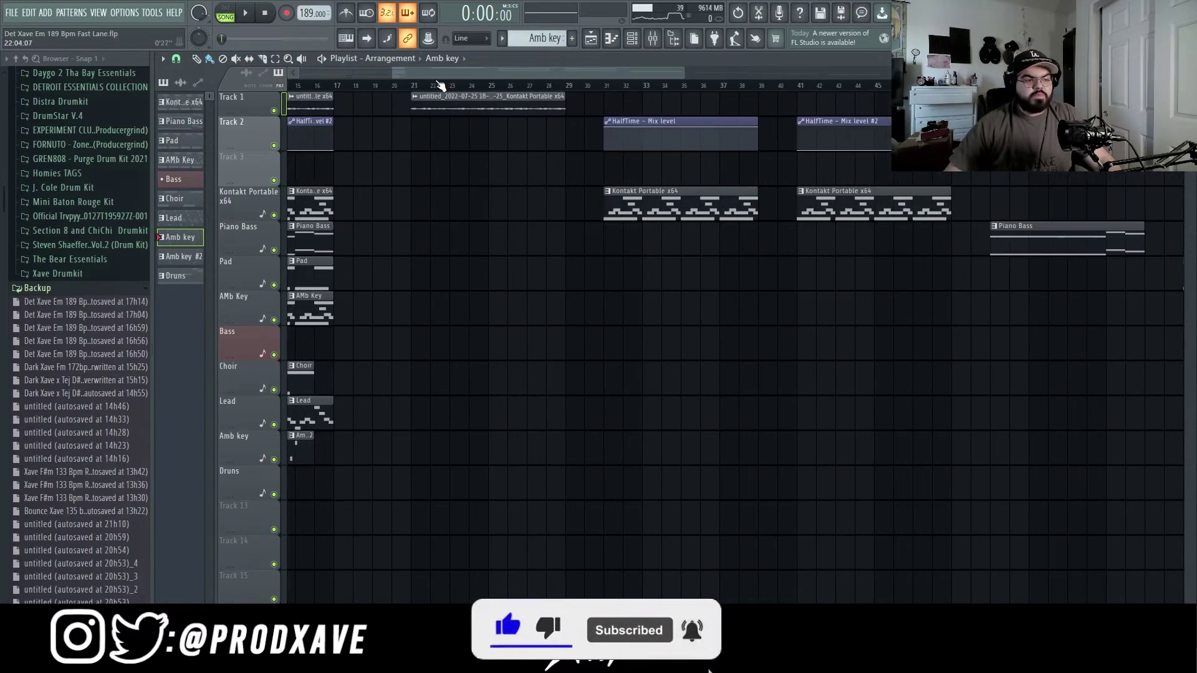
pyautogui.click(564, 86)
pyautogui.moveTo(540, 69); pyautogui.dragTo(862, 93)
pyautogui.scroll(-3, 862, 93)
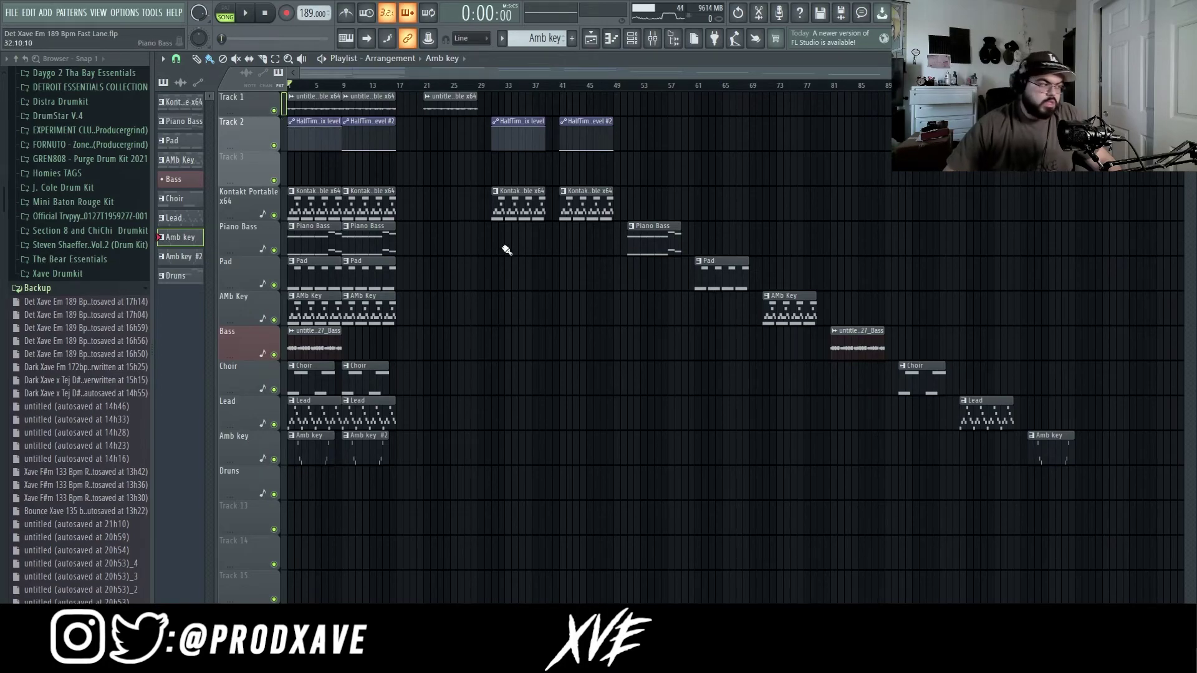